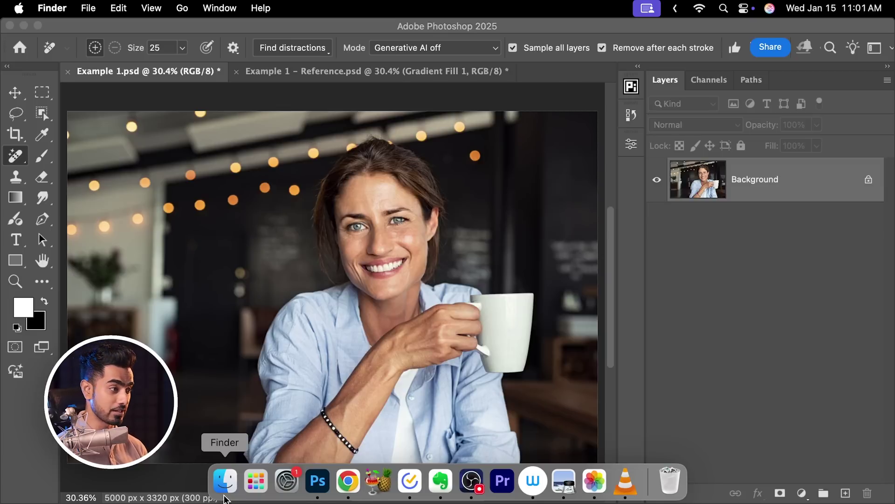
# - Drag IMG_4815.JPG from Finder's Photos folder onto the Example 1.psd canvas
pyautogui.click(224, 496)
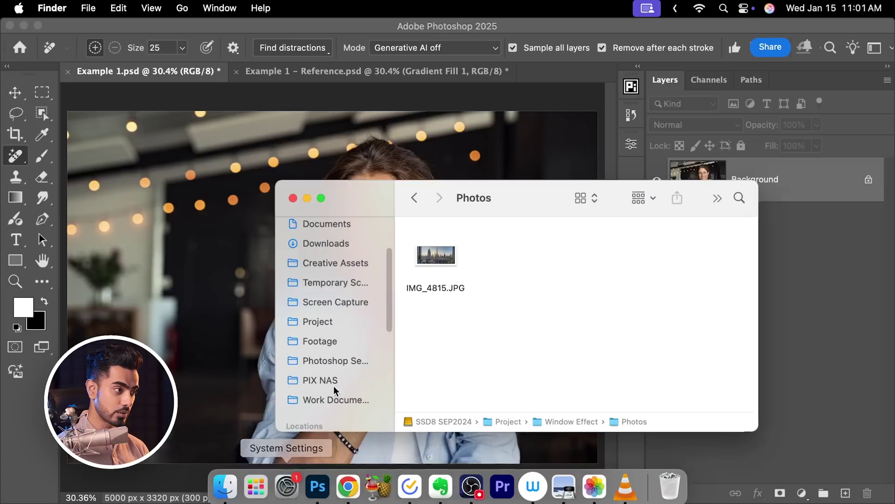
pyautogui.moveTo(510, 195); pyautogui.dragTo(652, 213)
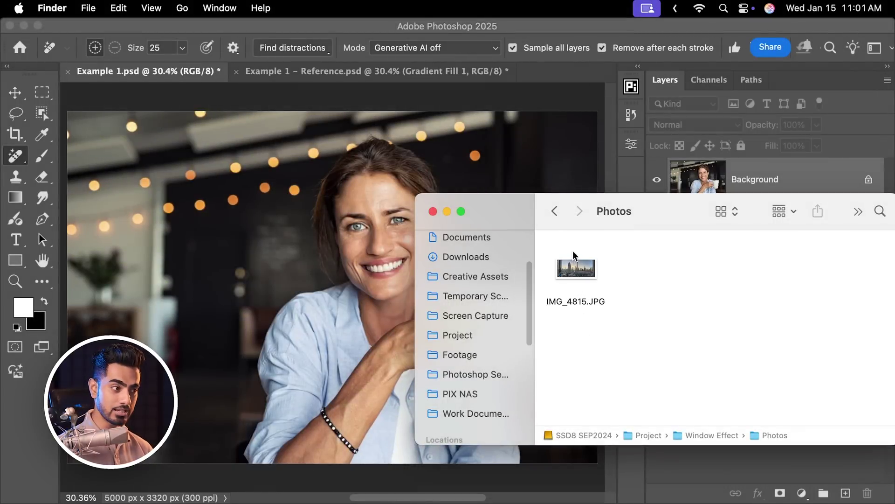
pyautogui.moveTo(578, 269); pyautogui.dragTo(300, 250)
# - Scale the placed IMG_4815 skyline to 29.80% to cover the canvas, commit, and compare
pyautogui.scroll(-3, 404, 235)
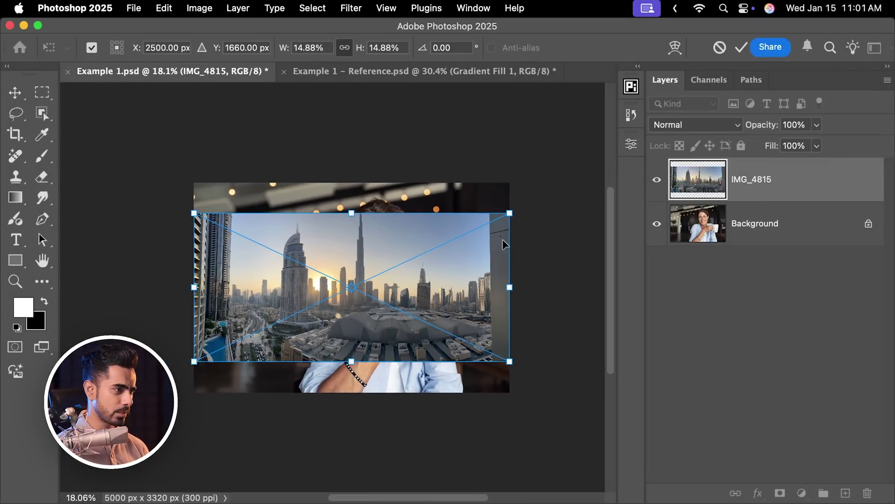
pyautogui.moveTo(511, 214); pyautogui.dragTo(602, 140)
pyautogui.scroll(-2, 390, 238)
pyautogui.press('Return')
pyautogui.press('j')
pyautogui.press('super+0')
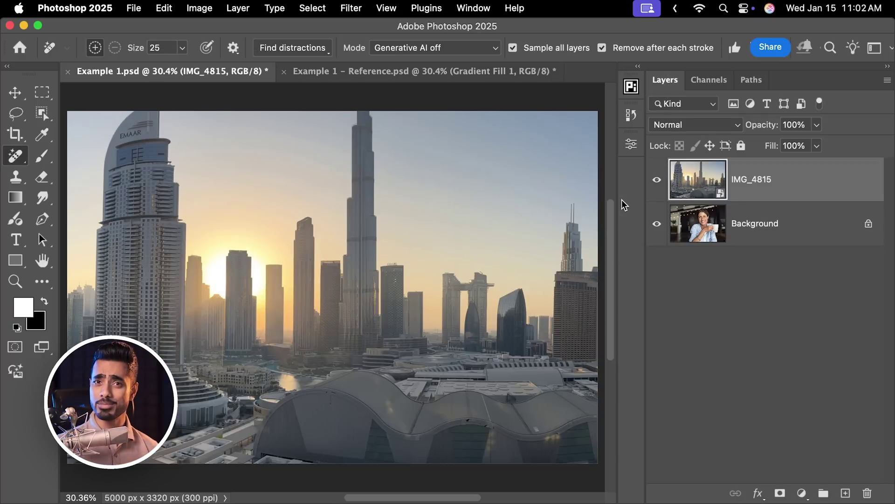
pyautogui.click(657, 179)
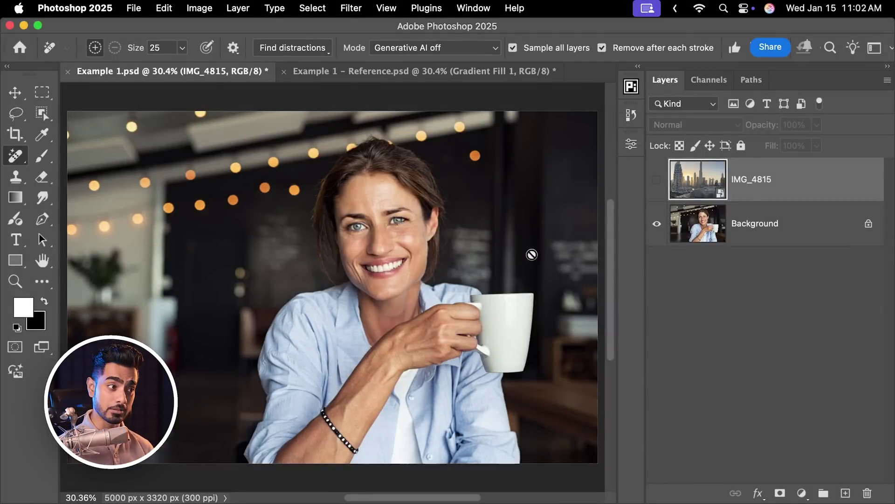
pyautogui.click(657, 182)
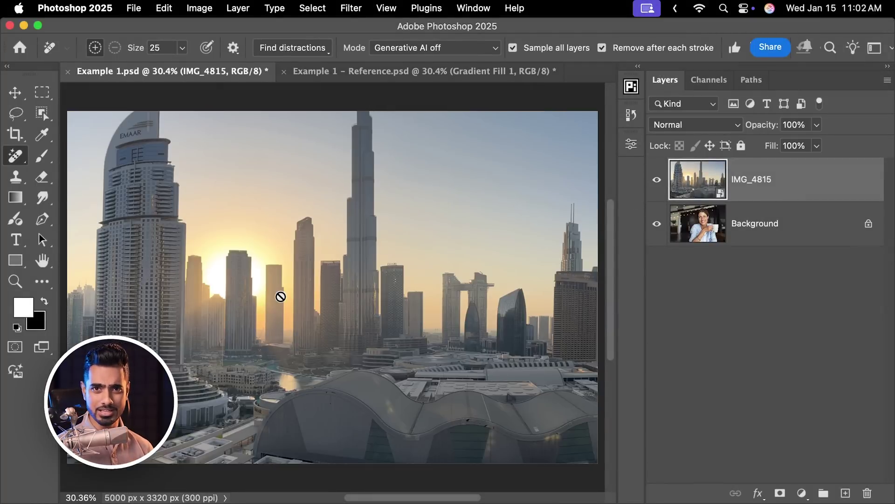
# - Apply a Gaussian Blur smart filter with a 20-pixel radius to the IMG_4815 layer
pyautogui.click(350, 7)
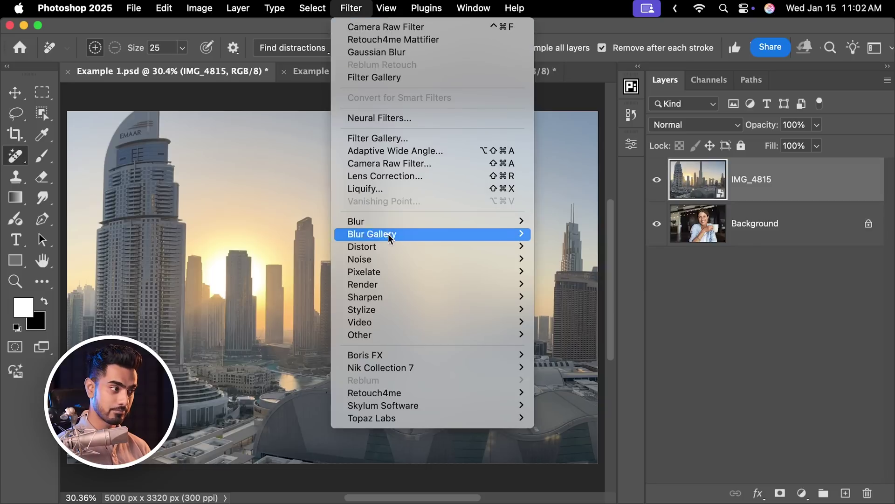
pyautogui.moveTo(400, 219)
pyautogui.click(569, 274)
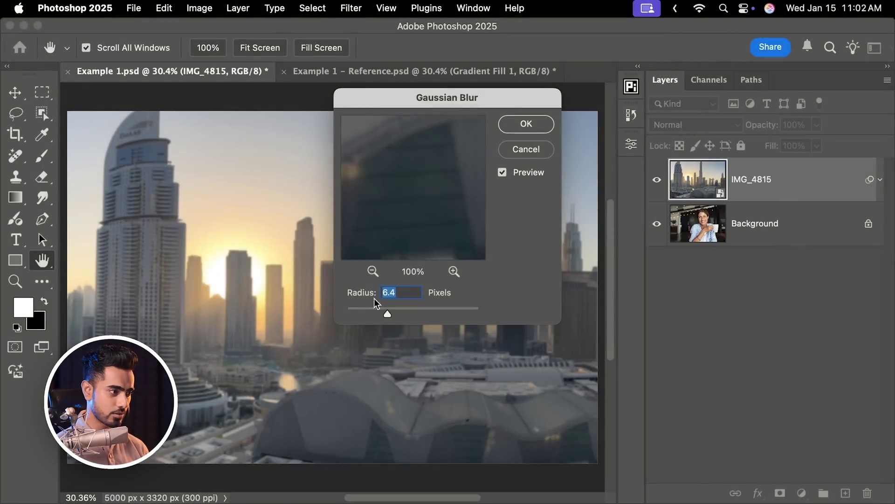
pyautogui.moveTo(417, 88); pyautogui.dragTo(505, 139)
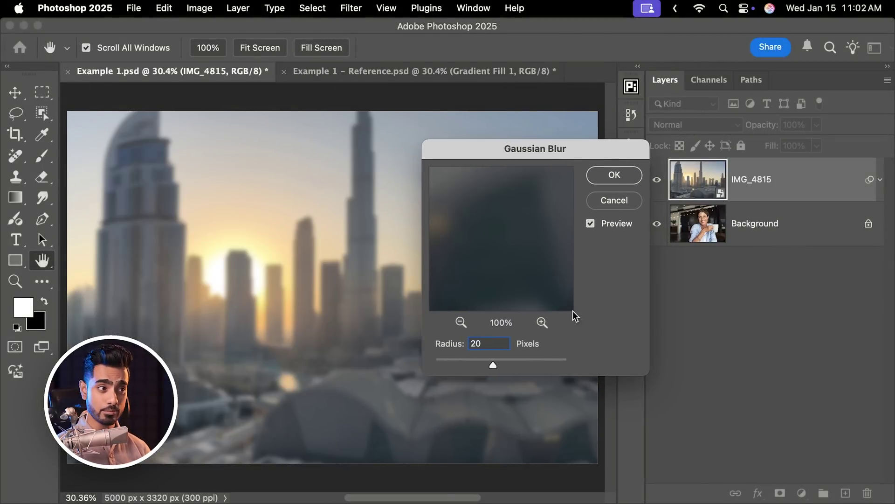
pyautogui.click(619, 180)
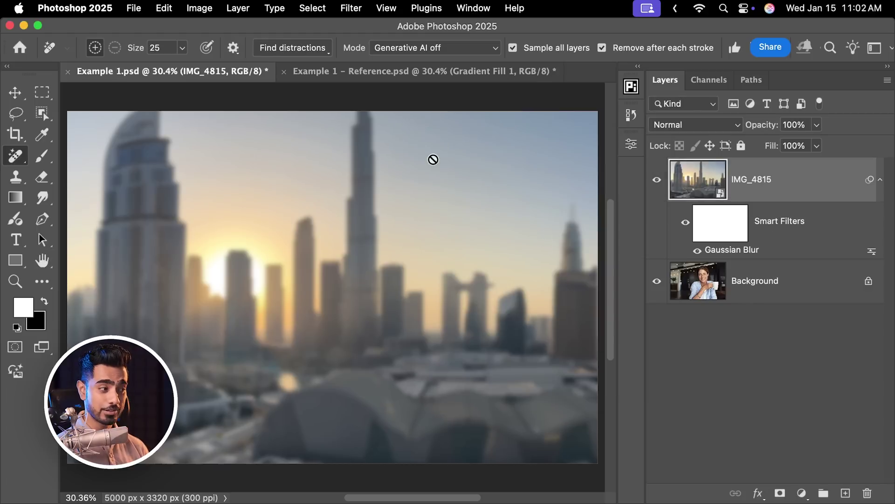
# - Scale the blurred skyline to 42.16% and move it up-left so buildings overfill the canvas
pyautogui.press('super+t')
pyautogui.click(447, 242)
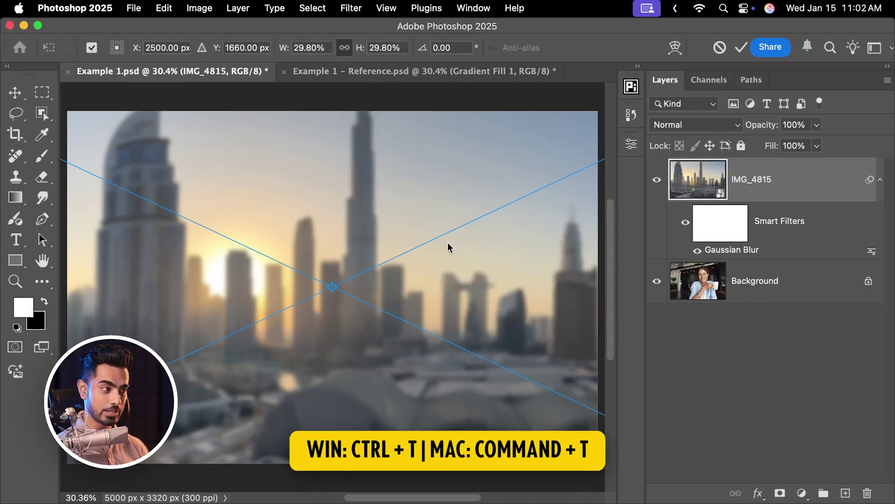
pyautogui.scroll(-5, 406, 216)
pyautogui.hscroll(4, 466, 186)
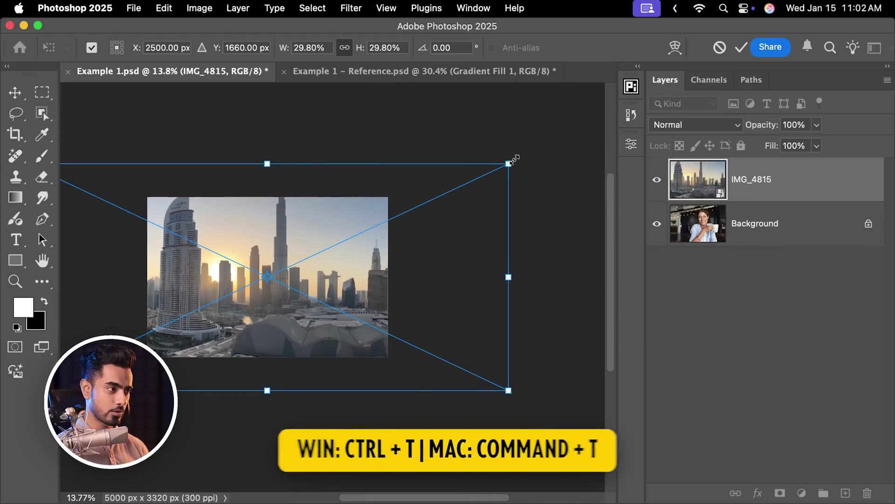
pyautogui.moveTo(518, 159); pyautogui.dragTo(616, 118)
pyautogui.moveTo(442, 251); pyautogui.dragTo(433, 228)
pyautogui.press('j')
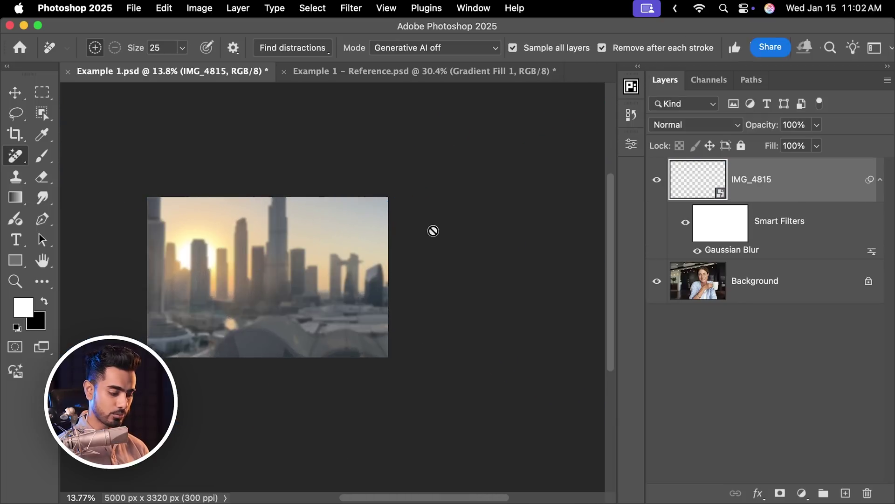
pyautogui.press('super+0')
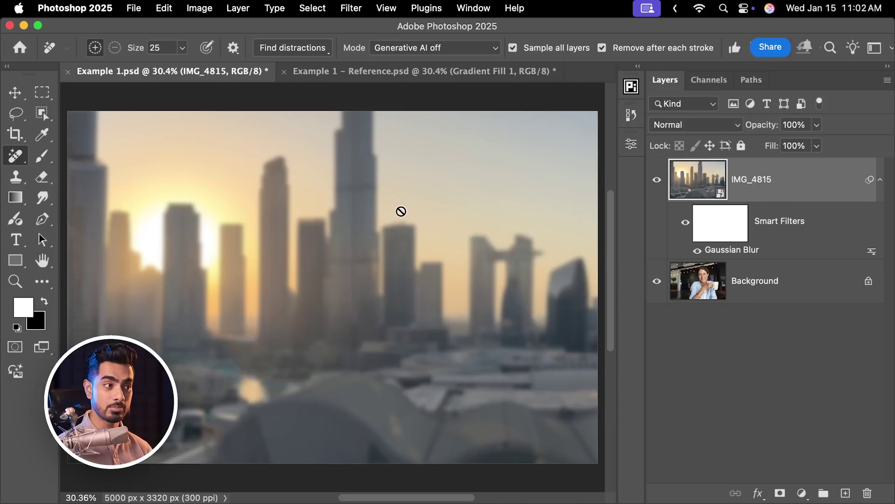
# - Set the IMG_4815 skyline layer's blend mode to Screen
pyautogui.click(671, 124)
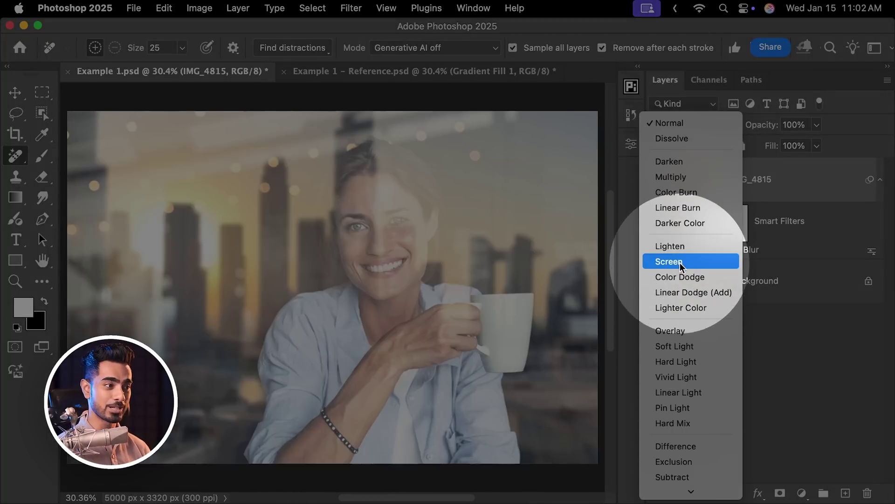
pyautogui.click(680, 262)
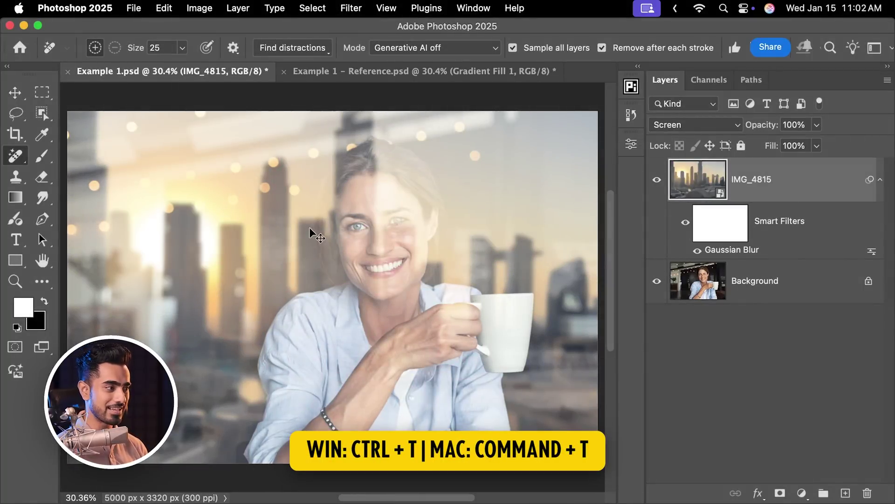
# - Flip the skyline layer horizontally and shift it right so the sunlit side is on the right
pyautogui.press('super+t')
pyautogui.click(425, 242)
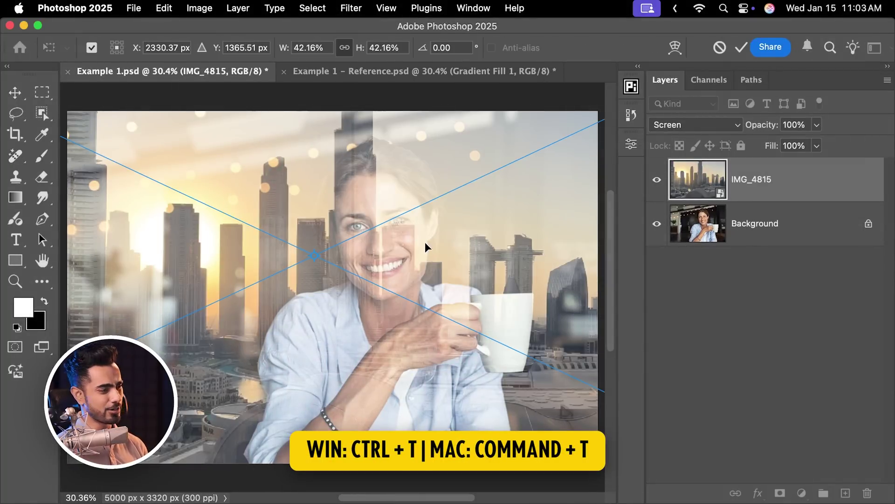
pyautogui.rightClick(349, 222)
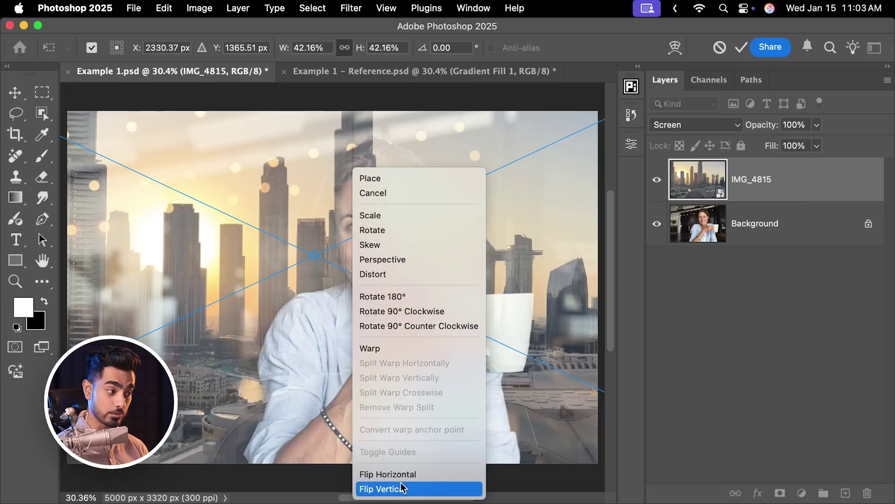
pyautogui.click(407, 474)
pyautogui.moveTo(324, 329); pyautogui.dragTo(394, 323)
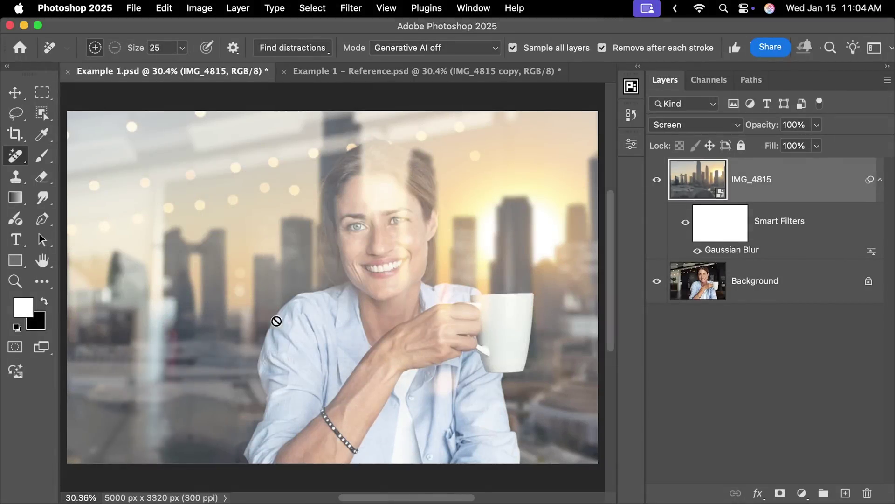
pyautogui.moveTo(320, 260); pyautogui.dragTo(260, 277)
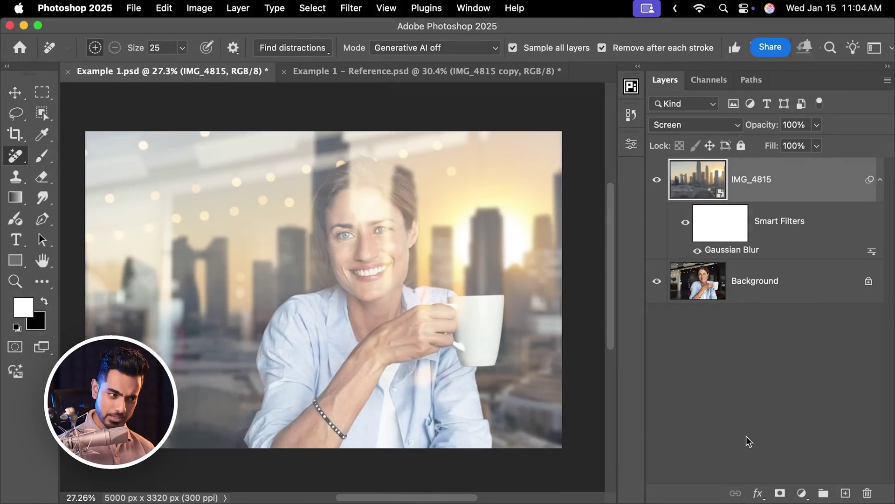
# - Add a layer mask and drag a Basics black-to-white radial gradient at its lower left
pyautogui.click(780, 493)
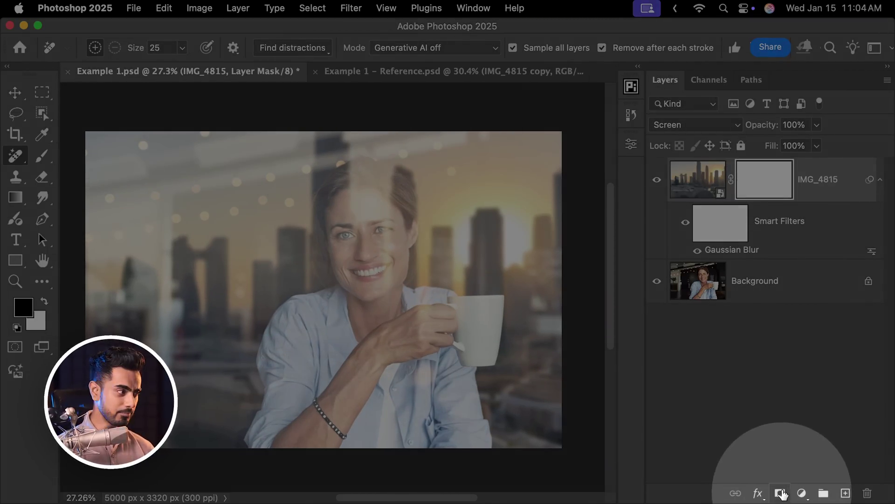
pyautogui.press('x')
pyautogui.click(12, 202)
pyautogui.rightClick(11, 205)
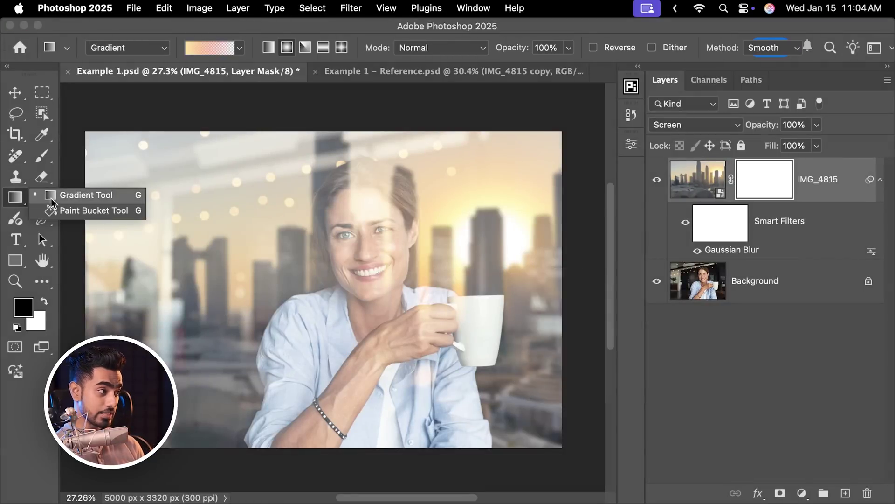
pyautogui.click(14, 201)
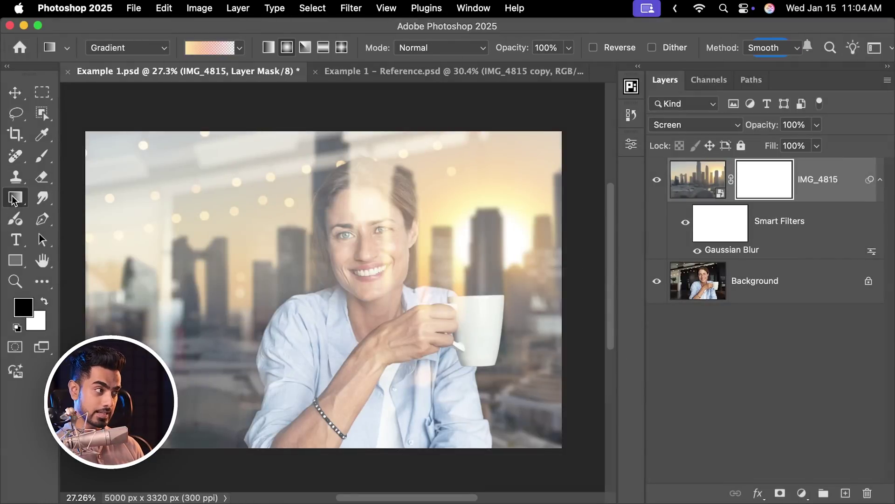
pyautogui.click(232, 53)
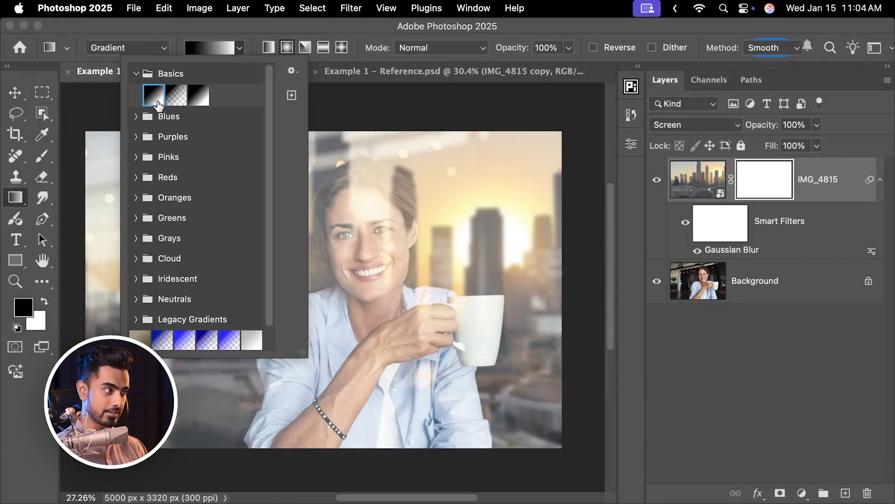
pyautogui.doubleClick(164, 96)
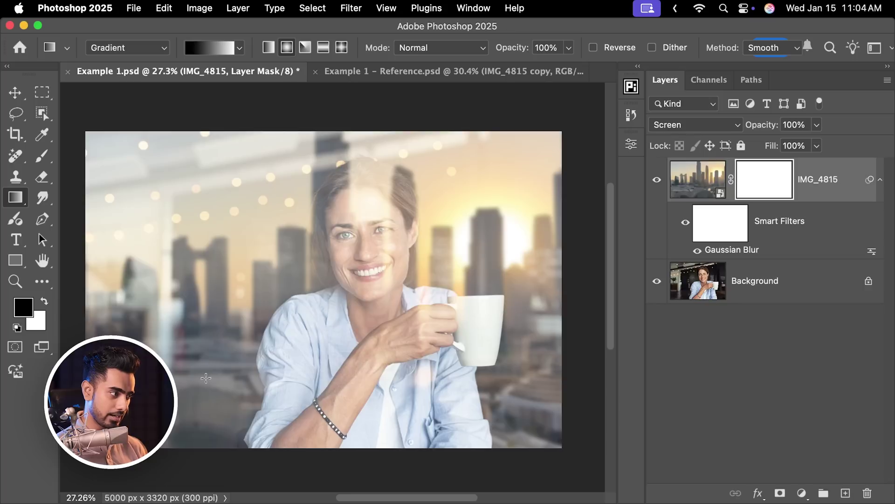
pyautogui.moveTo(205, 381); pyautogui.dragTo(207, 330)
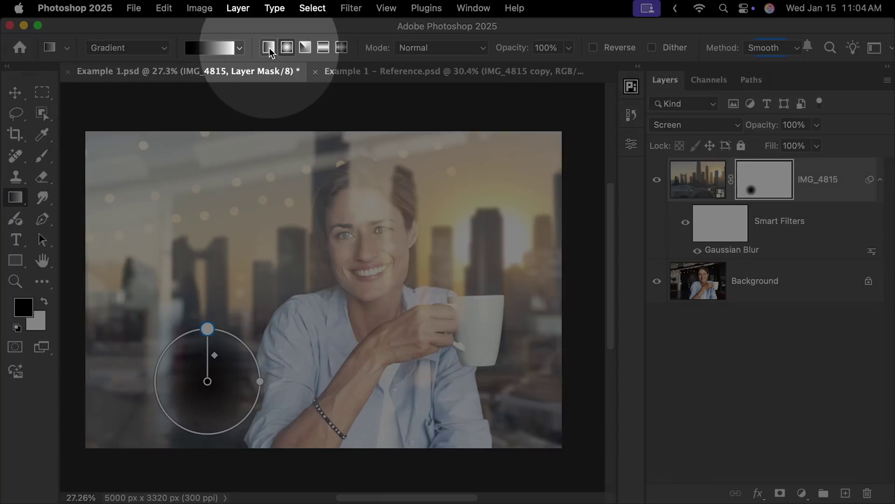
# - Redraw the mask as a vertical linear gradient fading the reflection toward the bottom
pyautogui.click(269, 47)
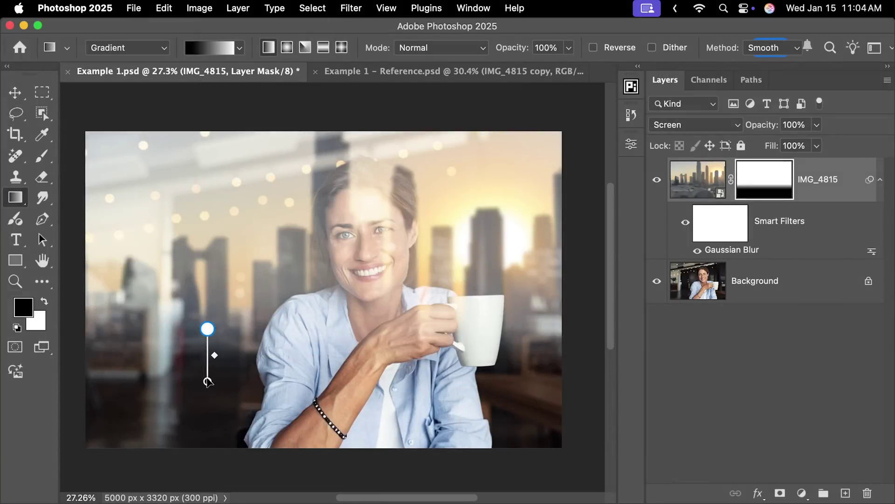
pyautogui.moveTo(207, 382); pyautogui.dragTo(242, 390)
pyautogui.press('super+z')
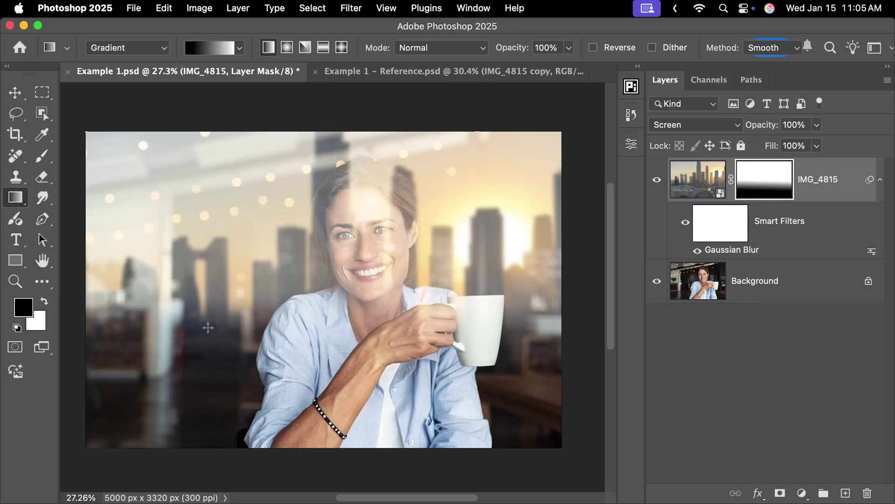
pyautogui.moveTo(208, 328); pyautogui.dragTo(205, 283)
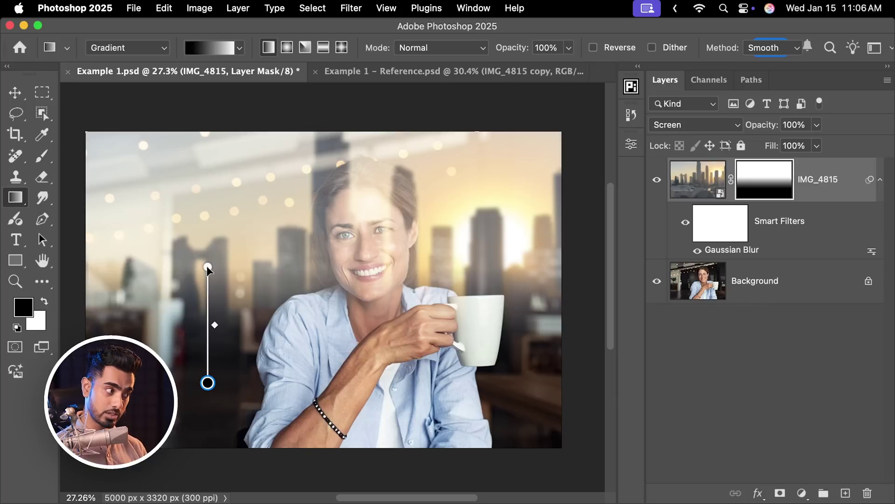
pyautogui.moveTo(209, 264); pyautogui.dragTo(211, 314)
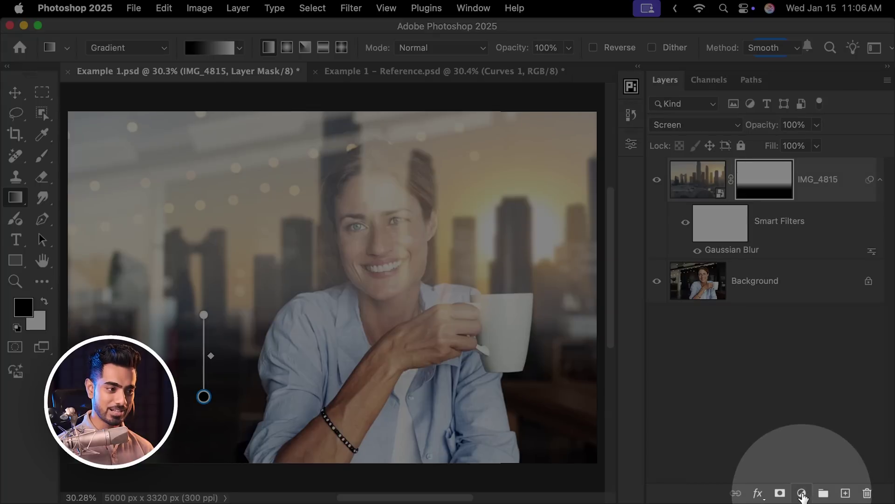
# - Add a Curves 1 adjustment layer and rename the IMG_4815 layer to Reflection
pyautogui.click(802, 493)
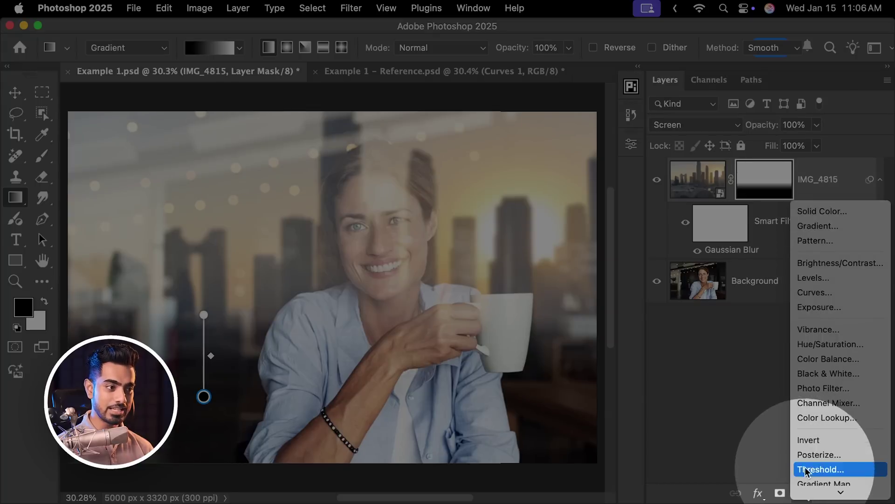
pyautogui.click(818, 292)
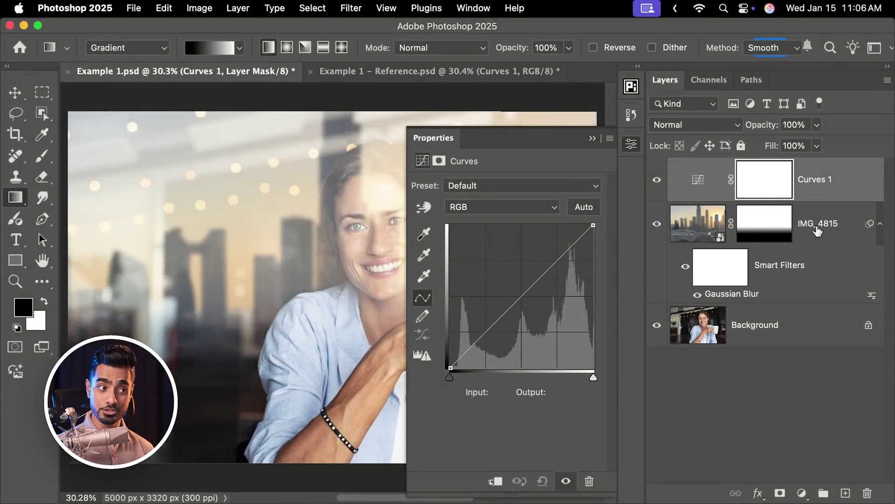
pyautogui.doubleClick(818, 224)
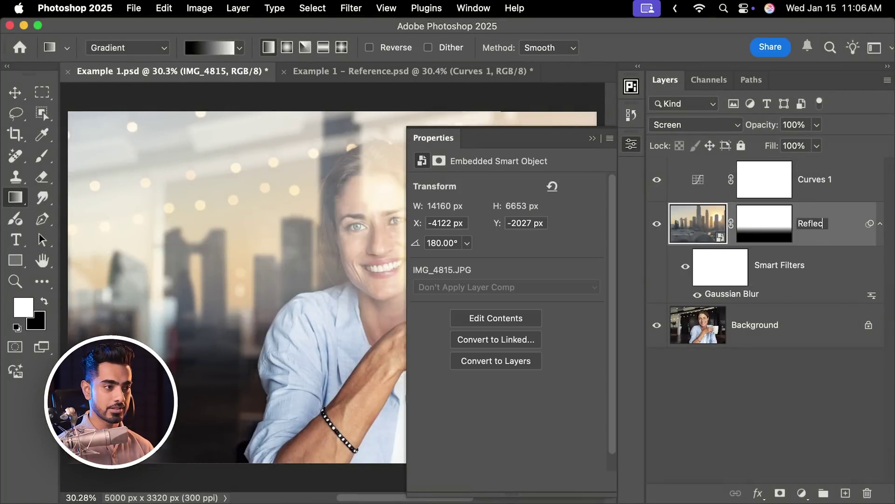
pyautogui.click(689, 186)
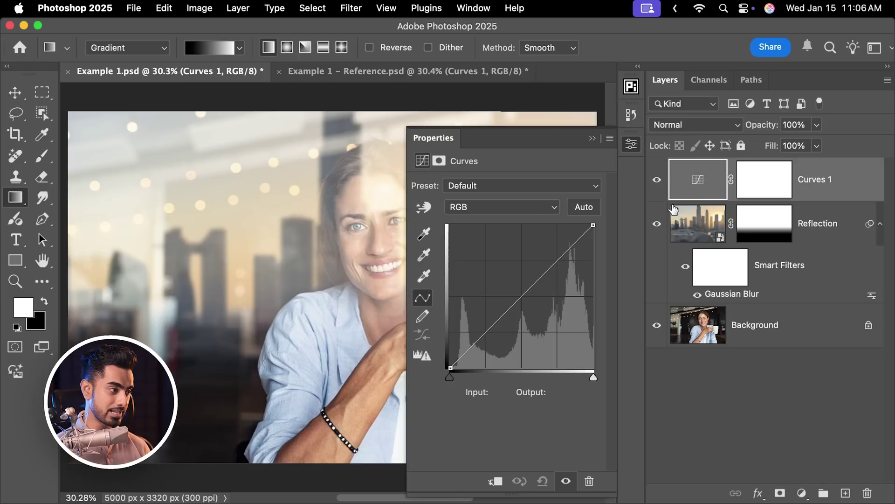
# - Clip Curves 1 to the Reflection layer and raise the black point to Input 73
pyautogui.scroll(-5, 314, 313)
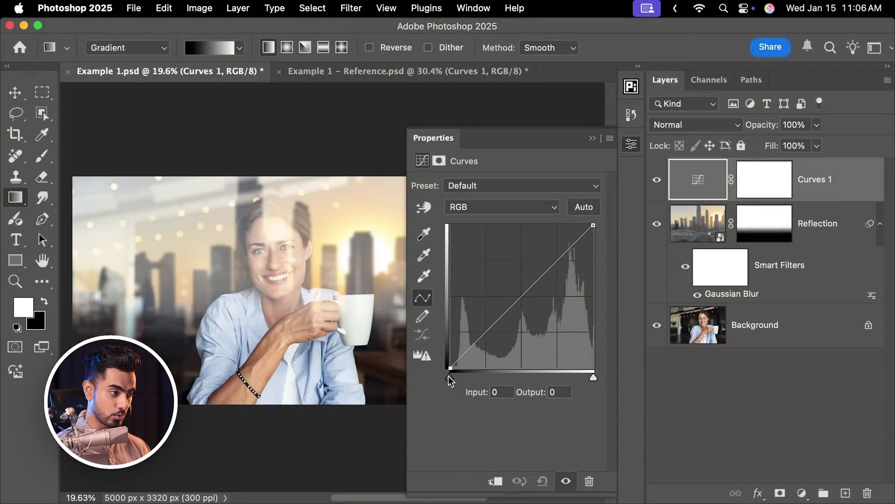
pyautogui.moveTo(449, 378); pyautogui.dragTo(474, 378)
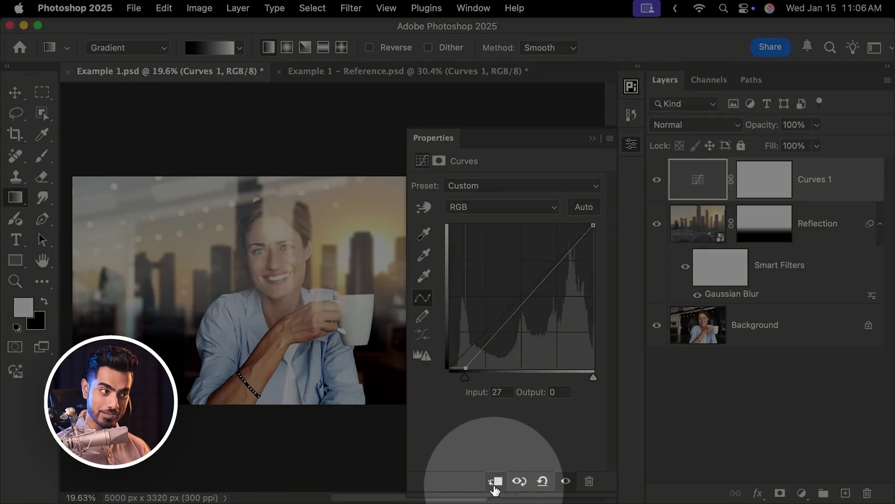
pyautogui.click(496, 480)
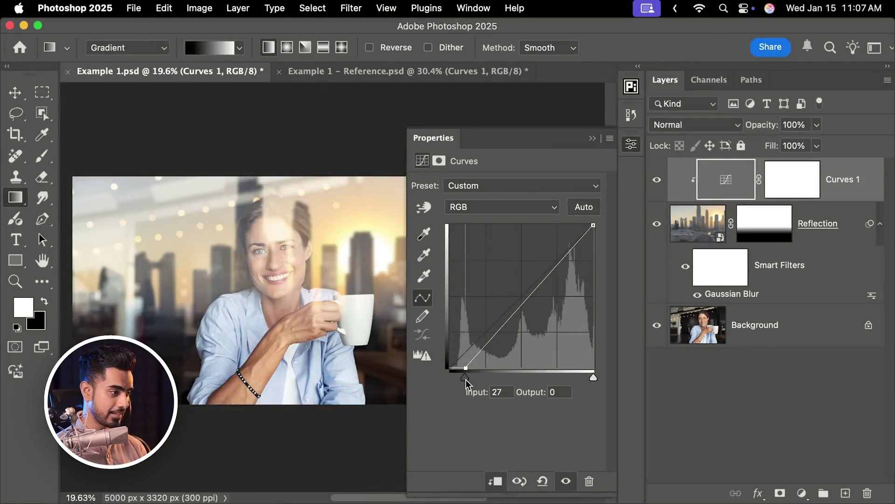
pyautogui.moveTo(466, 383); pyautogui.dragTo(486, 383)
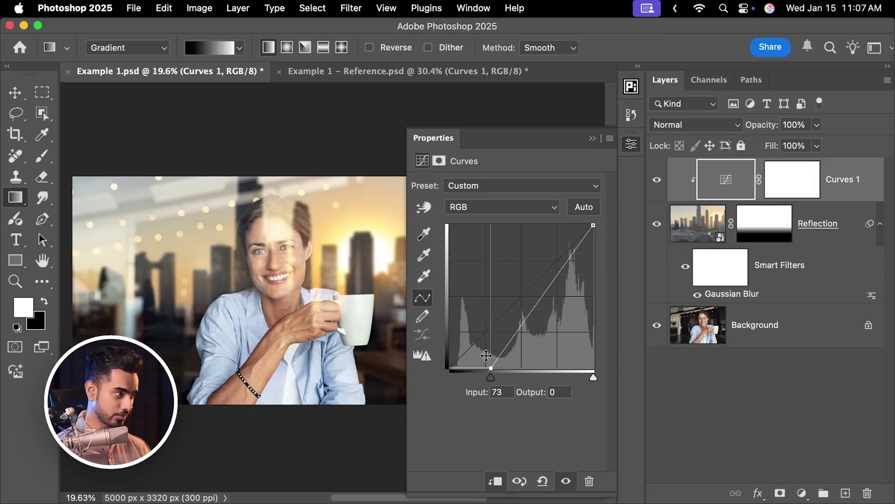
# - Lower the curve's white output to 222, then toggle Curves 1 off and on to compare
pyautogui.scroll(5, 339, 250)
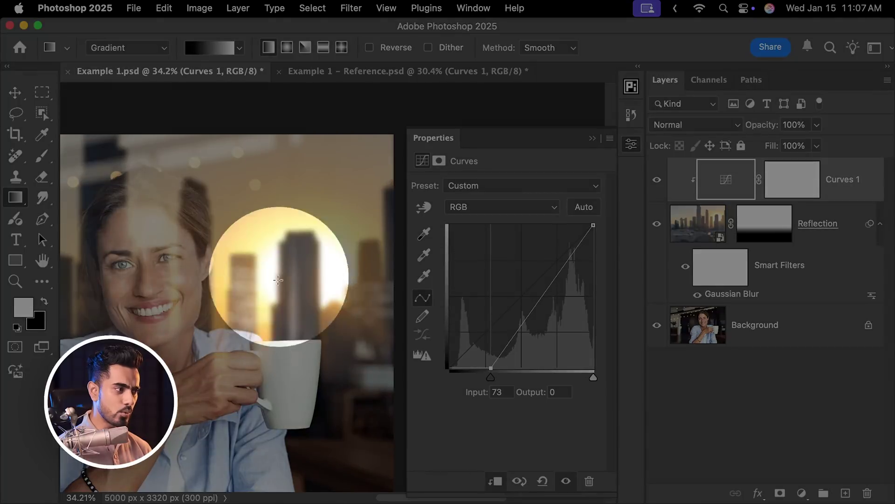
pyautogui.scroll(-3, 299, 293)
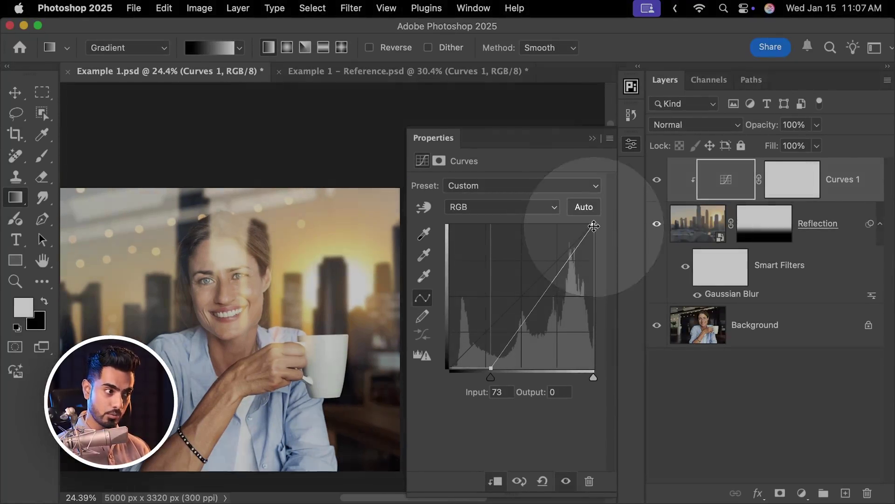
pyautogui.moveTo(590, 228); pyautogui.dragTo(594, 244)
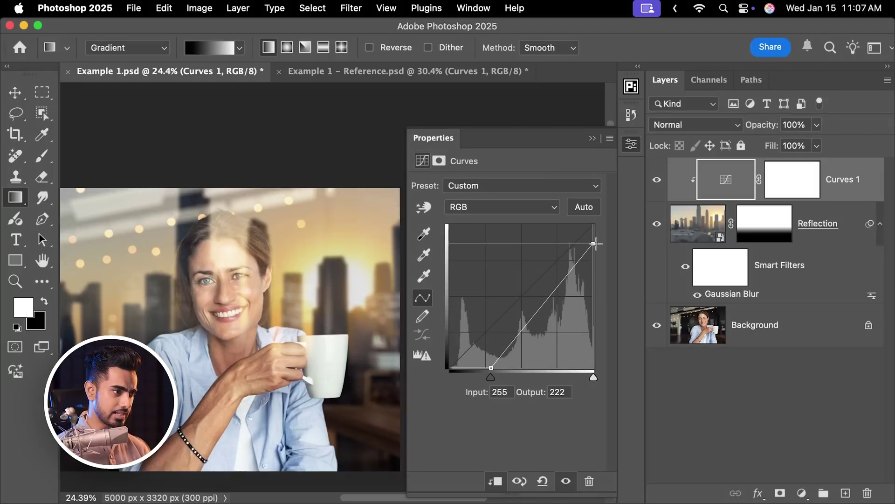
pyautogui.moveTo(595, 243); pyautogui.dragTo(594, 241)
pyautogui.click(593, 139)
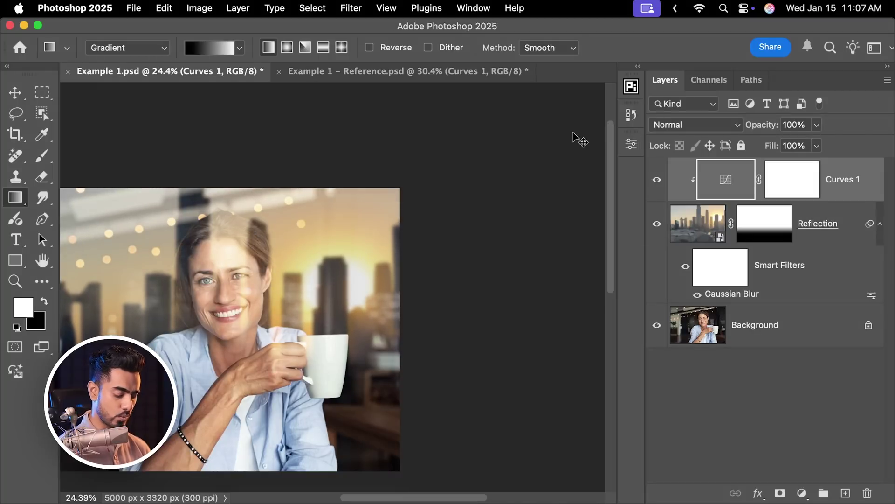
pyautogui.press('super+0')
pyautogui.click(653, 183)
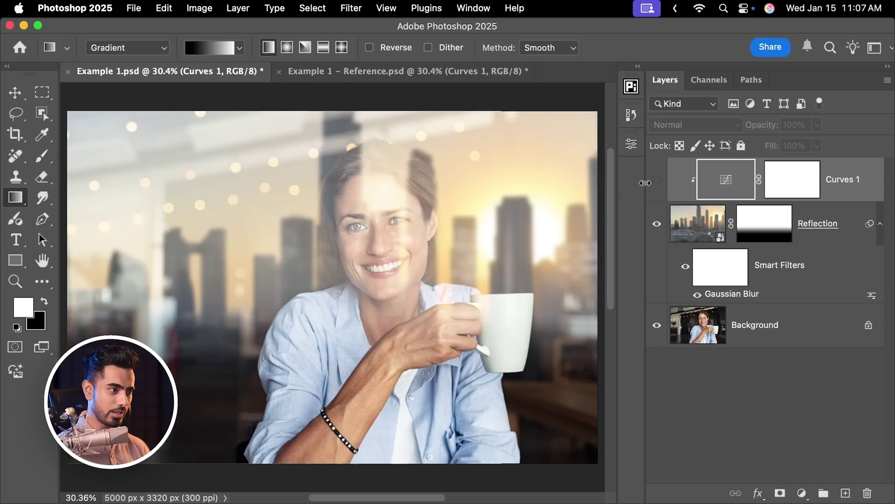
pyautogui.click(656, 181)
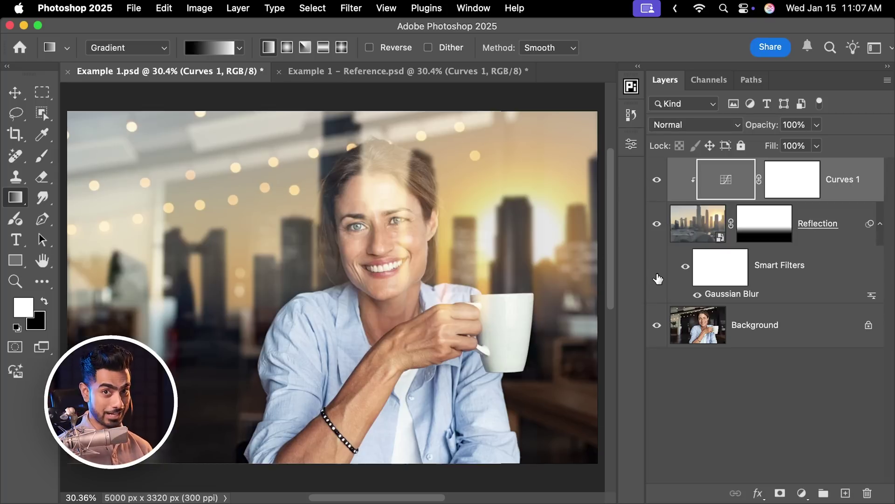
# - Duplicate the Background layer and rename the copy 'Warm'
pyautogui.click(793, 180)
pyautogui.press('x')
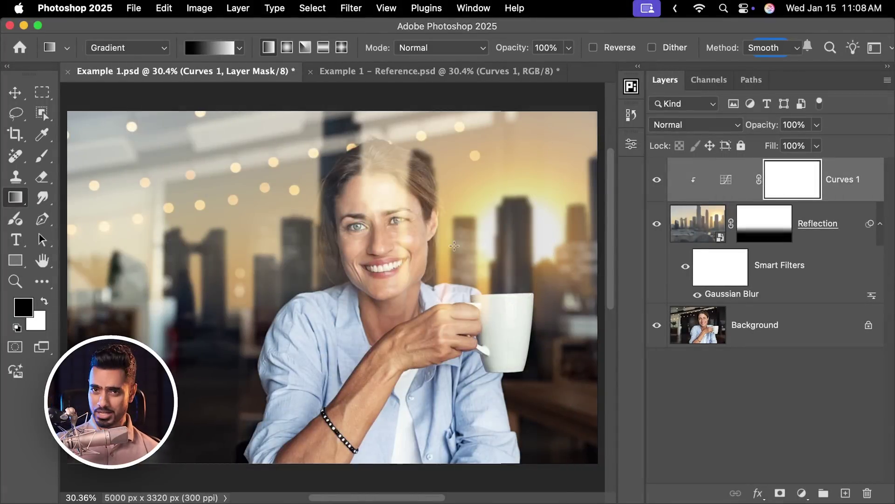
pyautogui.click(743, 322)
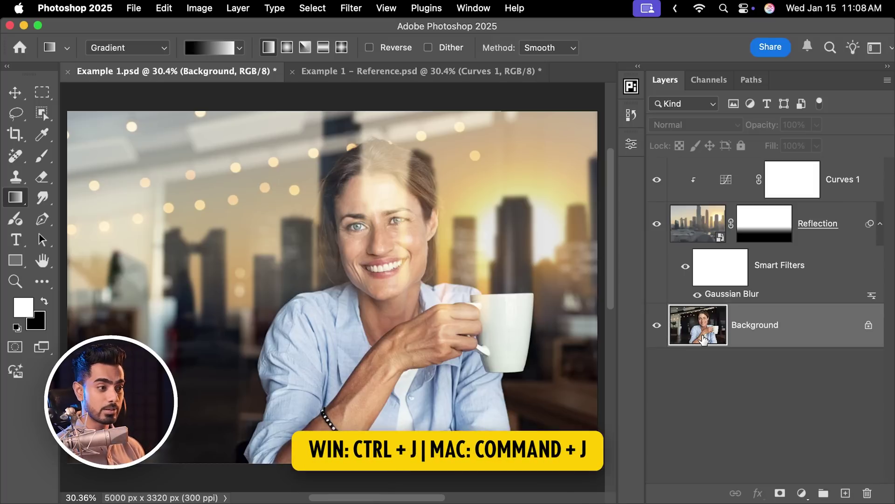
pyautogui.press('super+j')
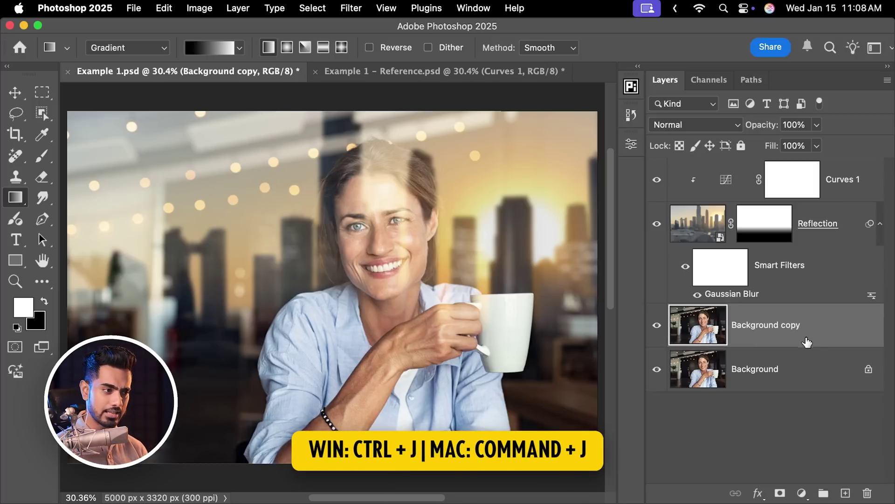
pyautogui.doubleClick(782, 328)
pyautogui.write('Warm')
pyautogui.press('Return')
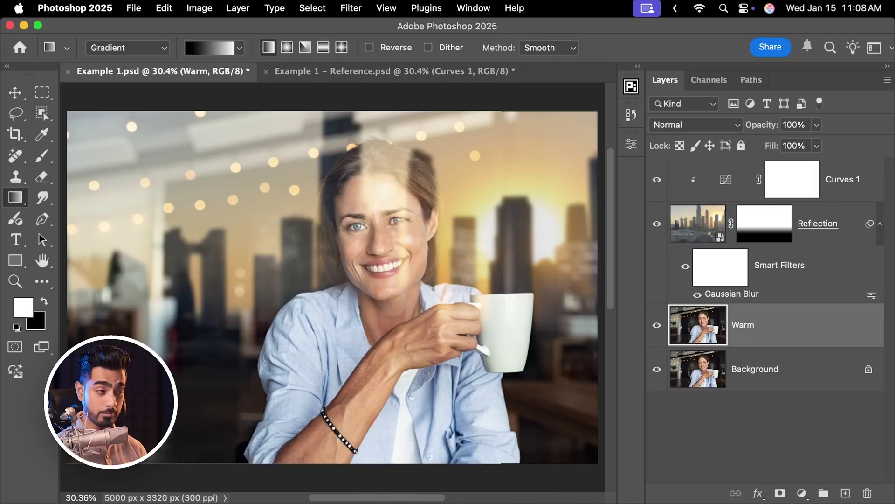
# - Convert the Warm layer to a smart object with Filter > Convert for Smart Filters
pyautogui.click(351, 8)
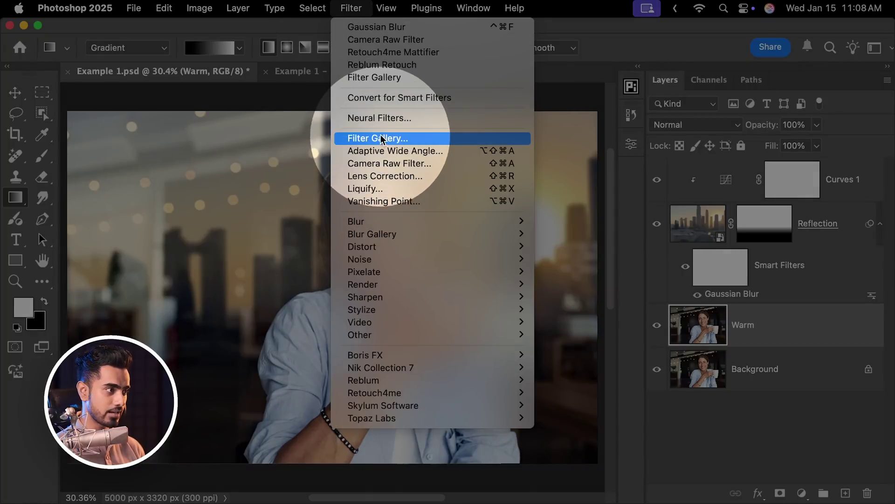
pyautogui.click(399, 99)
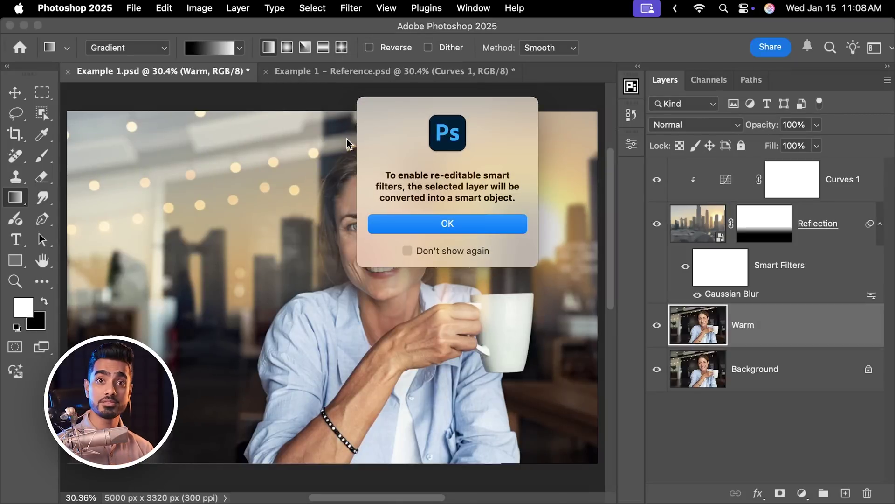
pyautogui.click(453, 226)
# - Open the Camera Raw Filter on the Warm smart object and bring up its presets list
pyautogui.click(355, 9)
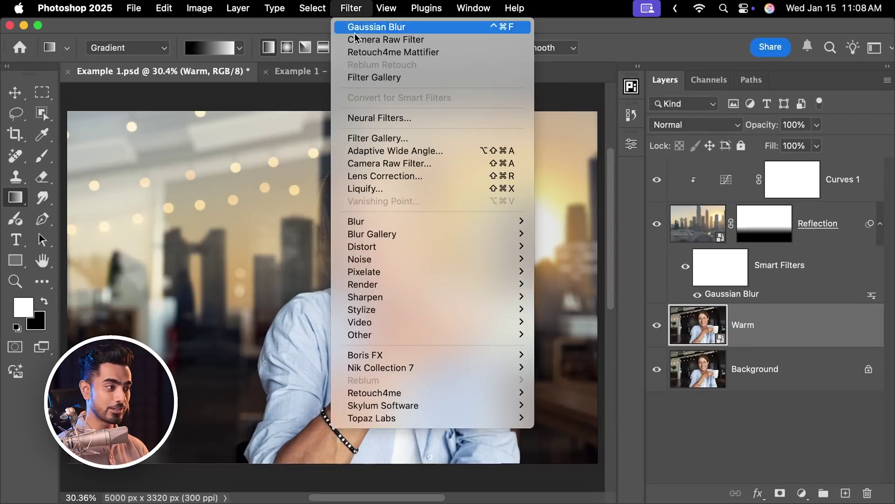
pyautogui.click(404, 163)
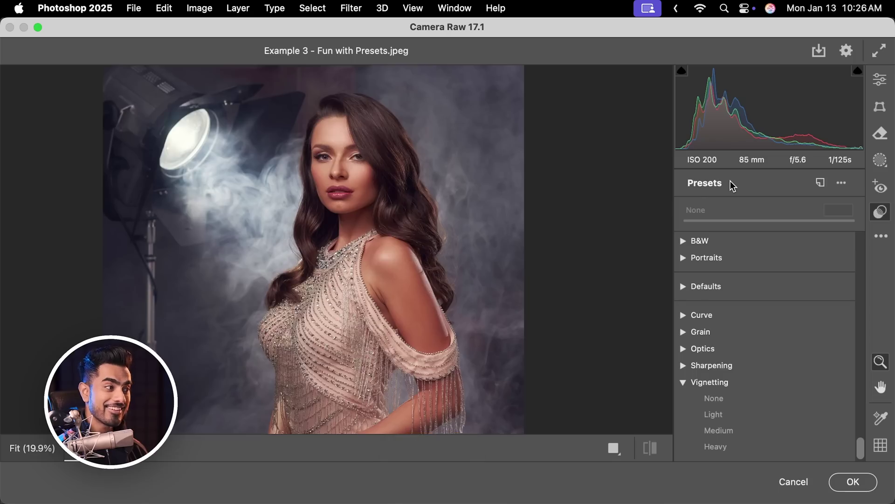
pyautogui.press('p')
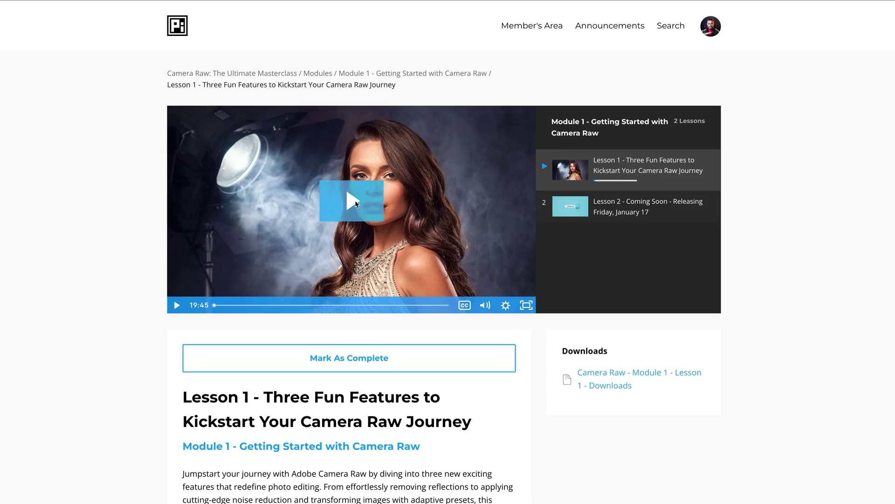
pyautogui.click(413, 224)
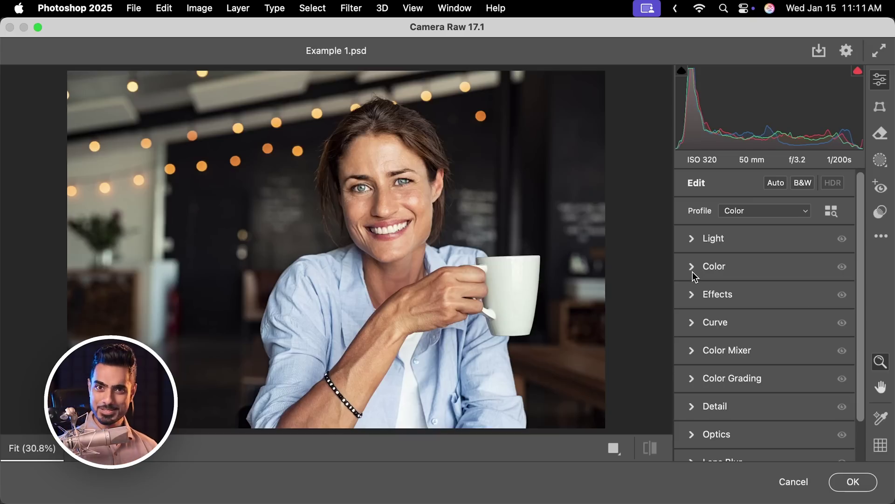
# - In Camera Raw, warm the photo with Temperature +56 and Tint +13, and lower Exposure to -0.70
pyautogui.click(696, 267)
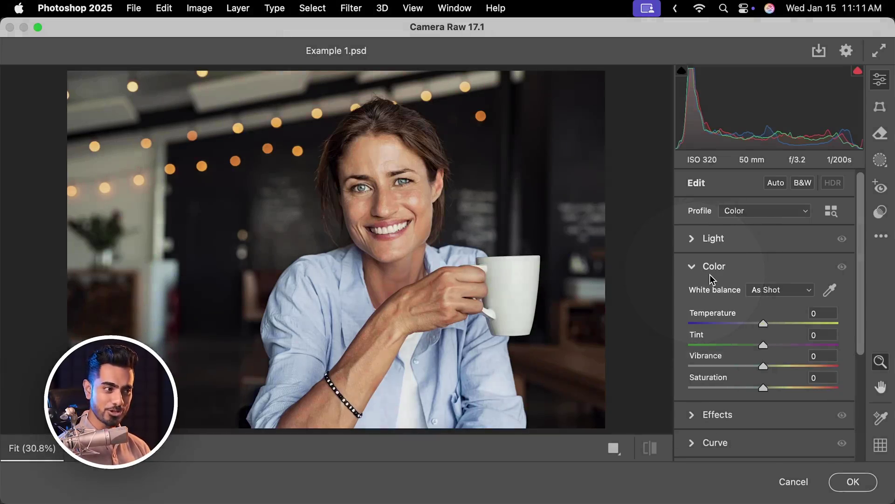
pyautogui.moveTo(763, 323); pyautogui.dragTo(810, 328)
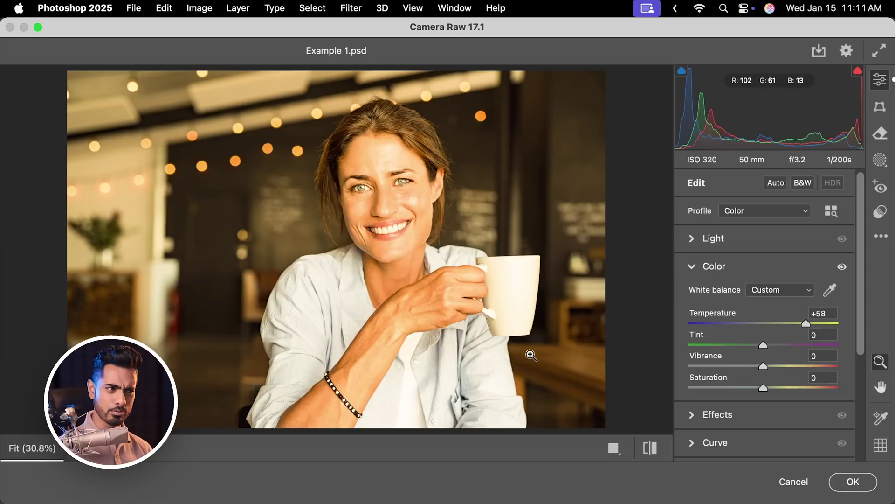
pyautogui.click(695, 240)
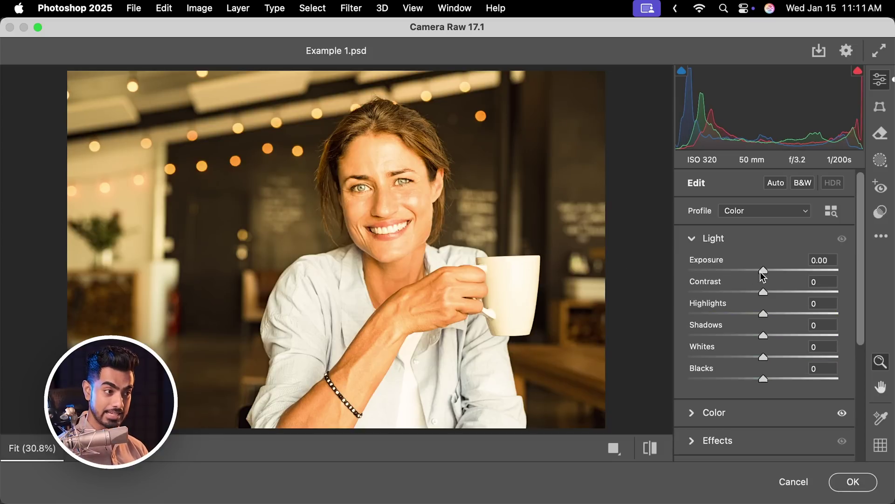
pyautogui.moveTo(763, 270); pyautogui.dragTo(752, 270)
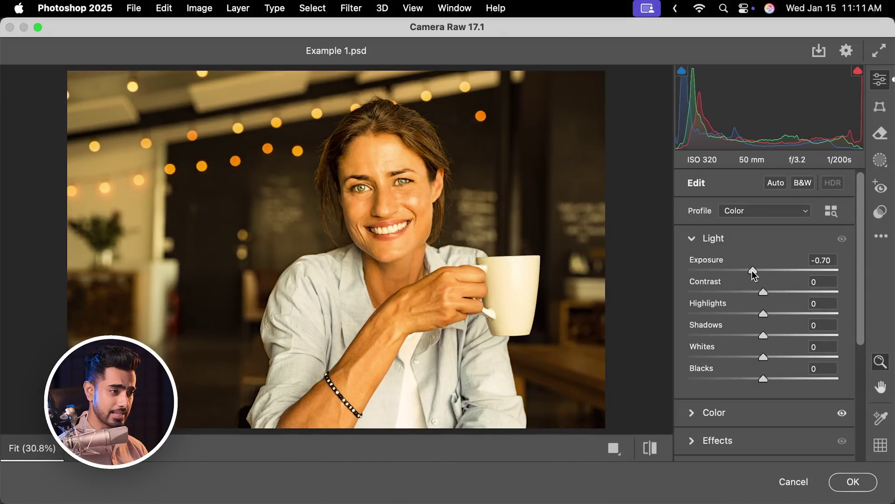
pyautogui.click(692, 241)
pyautogui.click(691, 268)
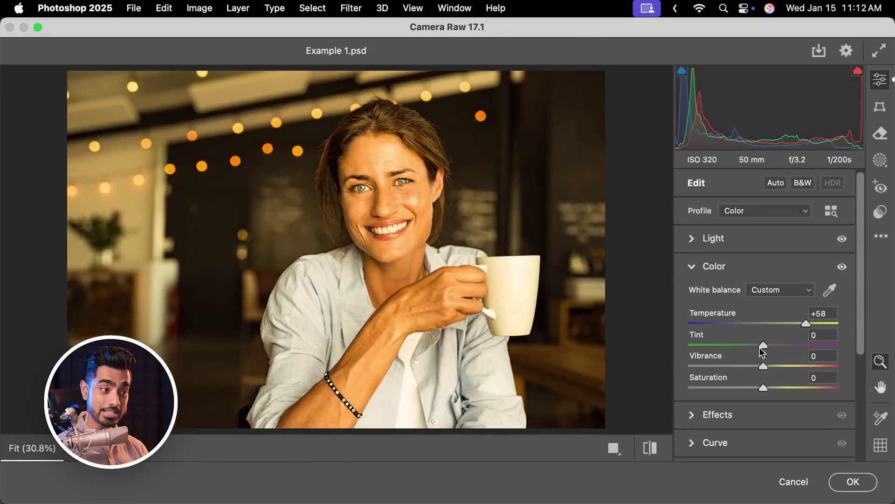
pyautogui.moveTo(763, 346); pyautogui.dragTo(782, 313)
pyautogui.click(694, 241)
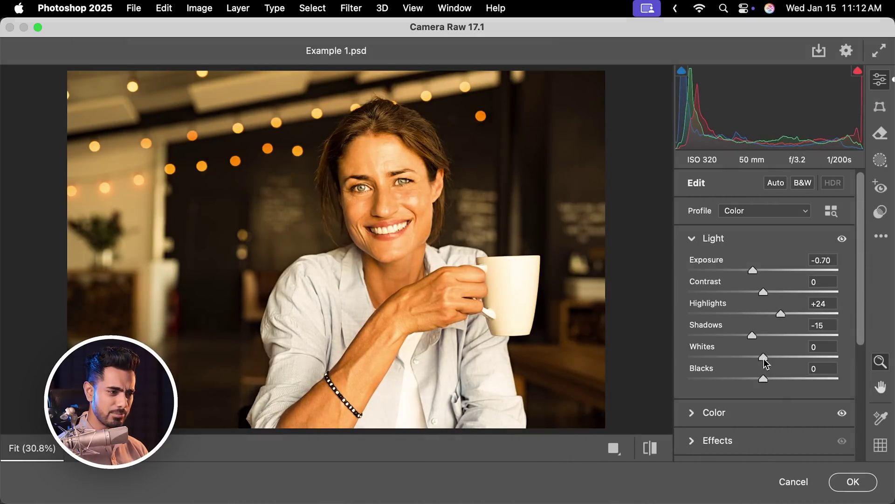
# - Apply the Camera Raw edits and toggle the Warm layer off and on to compare
pyautogui.click(853, 483)
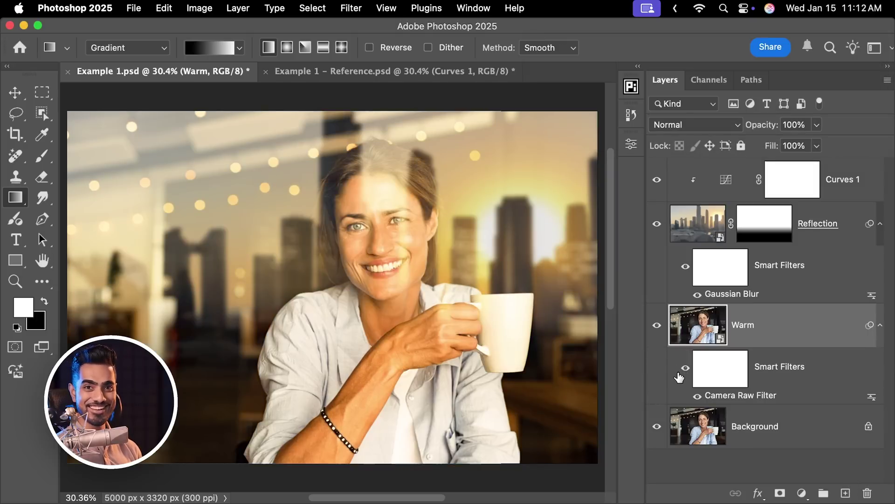
pyautogui.click(657, 326)
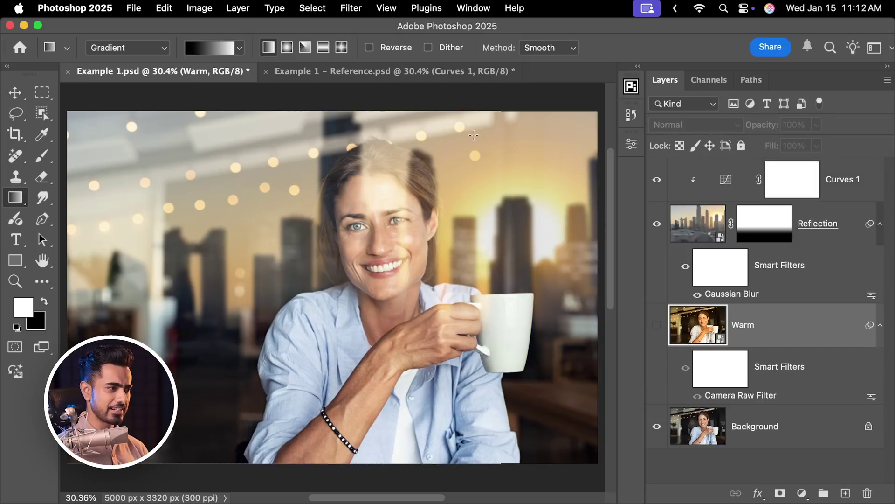
pyautogui.click(656, 325)
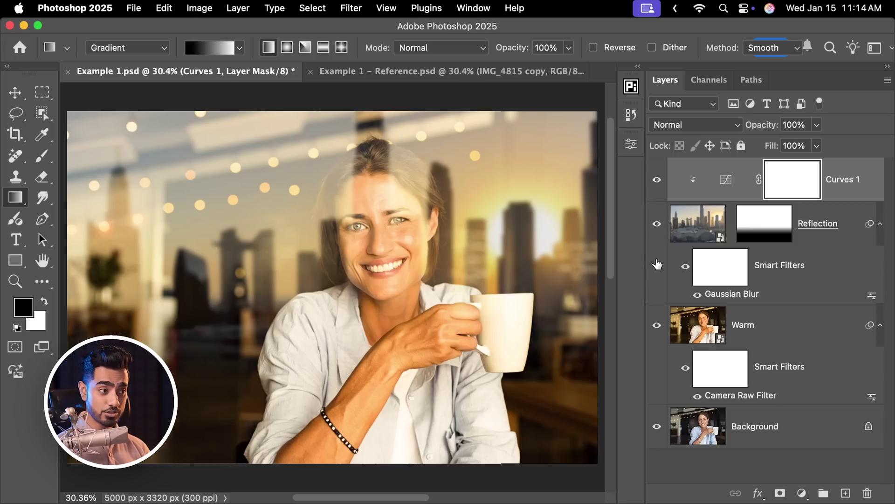
# - Set the Reflection layer's opacity to 80%
pyautogui.click(813, 225)
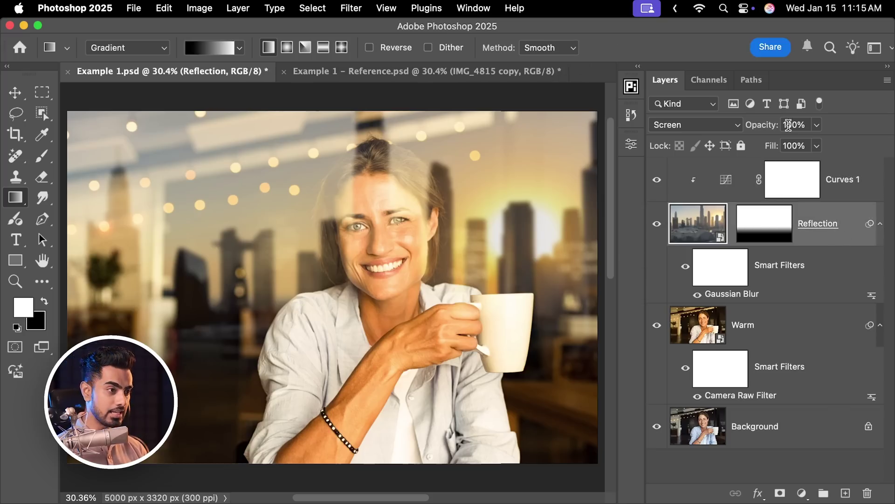
pyautogui.moveTo(763, 130); pyautogui.dragTo(742, 130)
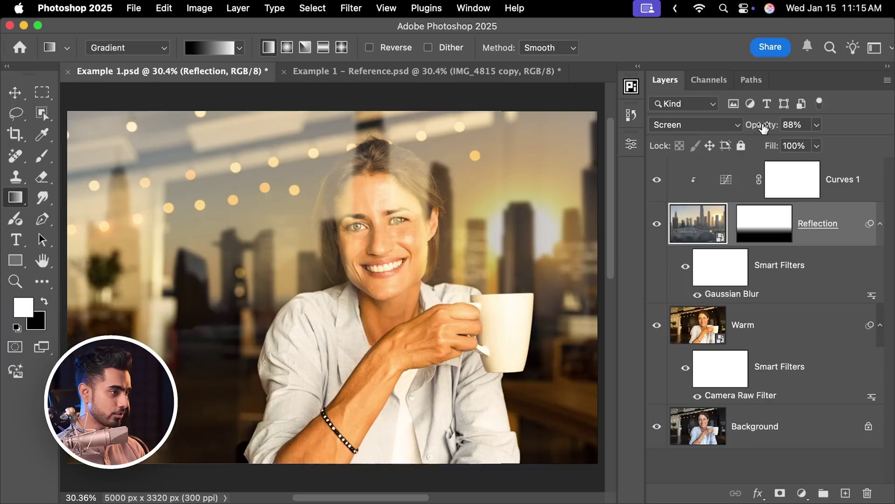
pyautogui.click(804, 126)
pyautogui.write('70')
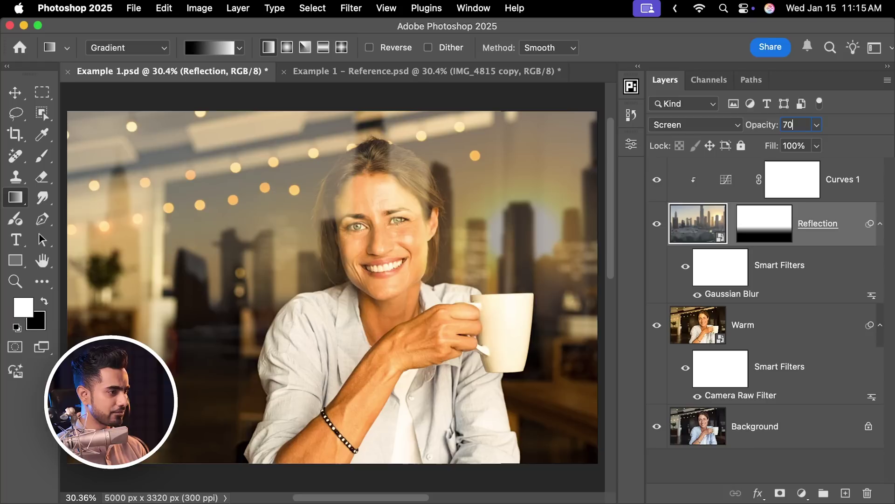
pyautogui.press('BackSpace')
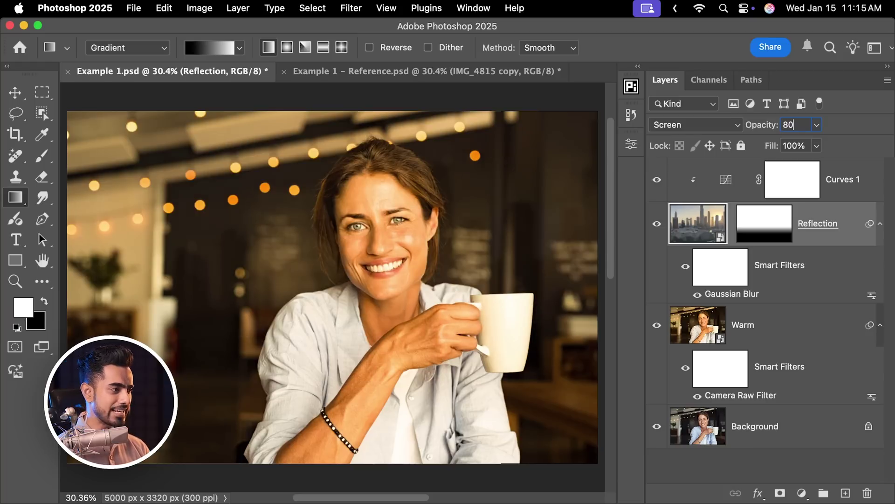
pyautogui.press('Return')
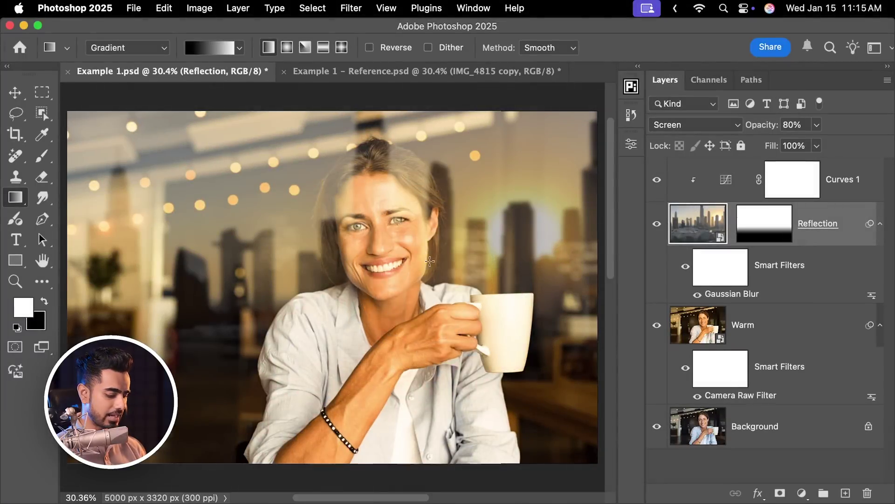
# - Free-transform the Reflection layer, sliding the blurred skyline sideways behind the woman
pyautogui.press('super+t')
pyautogui.click(447, 239)
pyautogui.moveTo(404, 254); pyautogui.dragTo(527, 231)
pyautogui.scroll(-5, 527, 231)
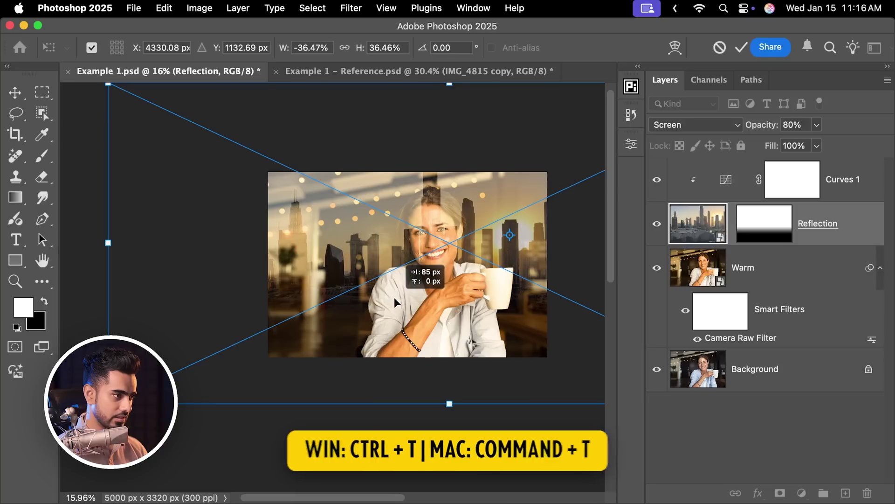
pyautogui.hscroll(2, 397, 304)
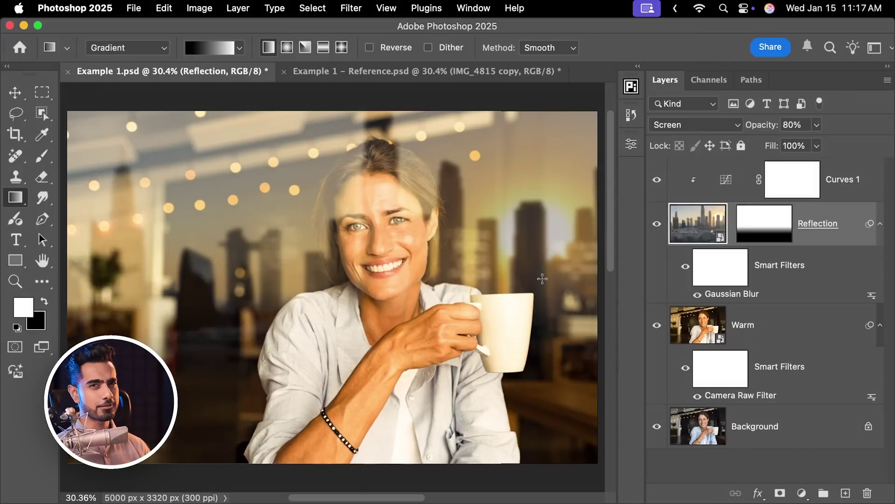
# - Add a new empty layer above Curves 1 with white as the foreground colour
pyautogui.click(819, 182)
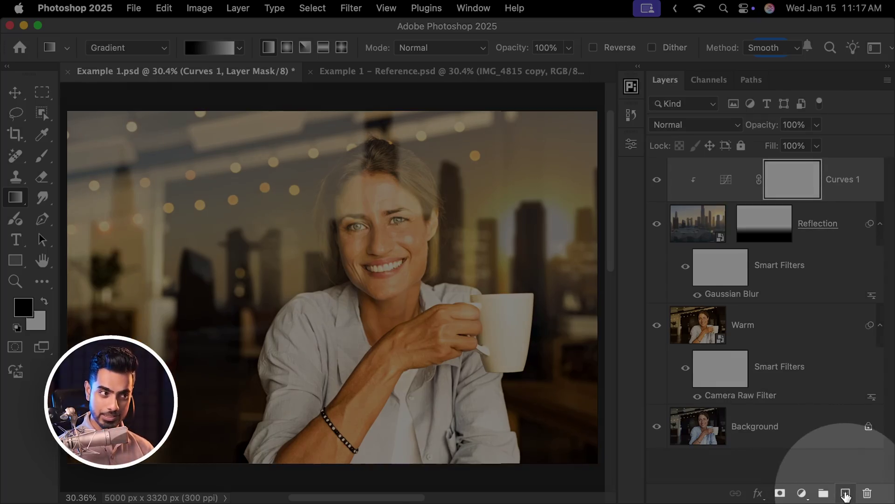
pyautogui.click(846, 493)
pyautogui.press('x')
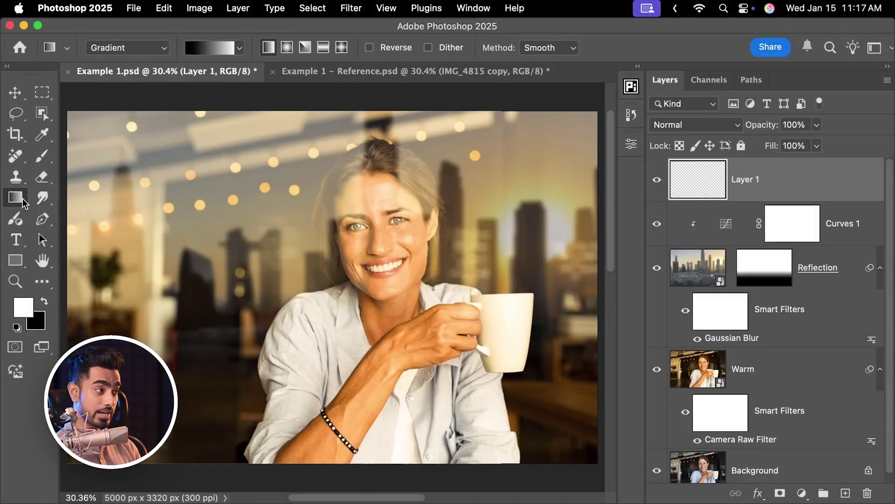
# - Draw a white-to-transparent radial gradient from the sun toward her face, widened down onto her arm
pyautogui.click(238, 48)
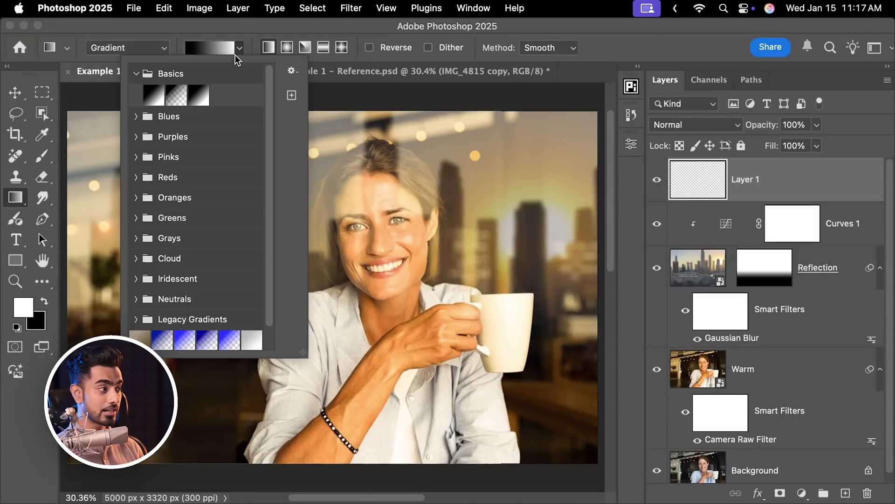
pyautogui.click(178, 104)
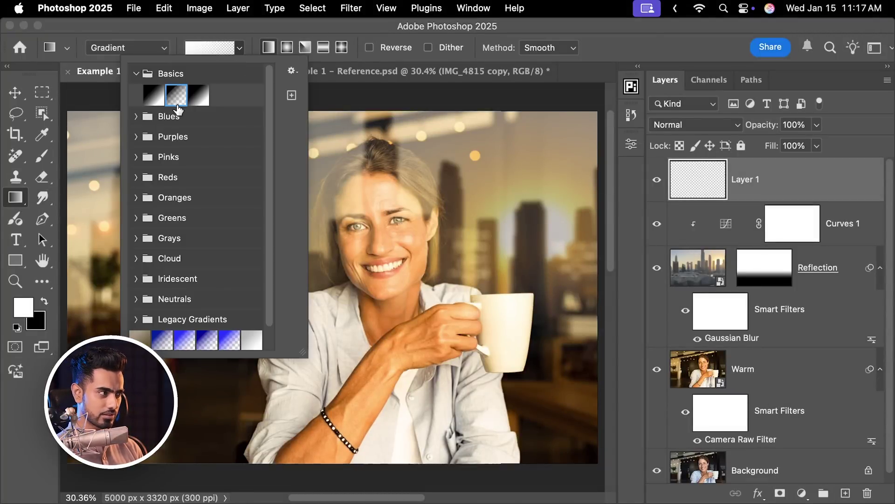
pyautogui.click(278, 41)
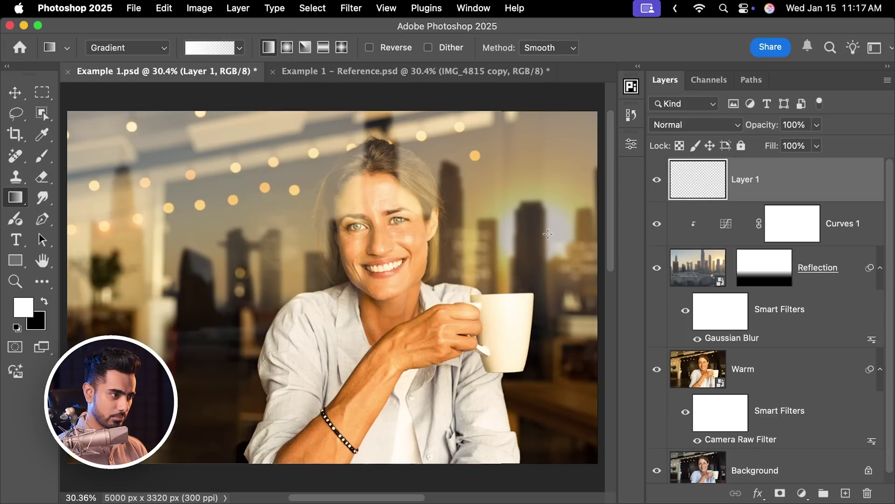
pyautogui.moveTo(546, 232); pyautogui.dragTo(329, 296)
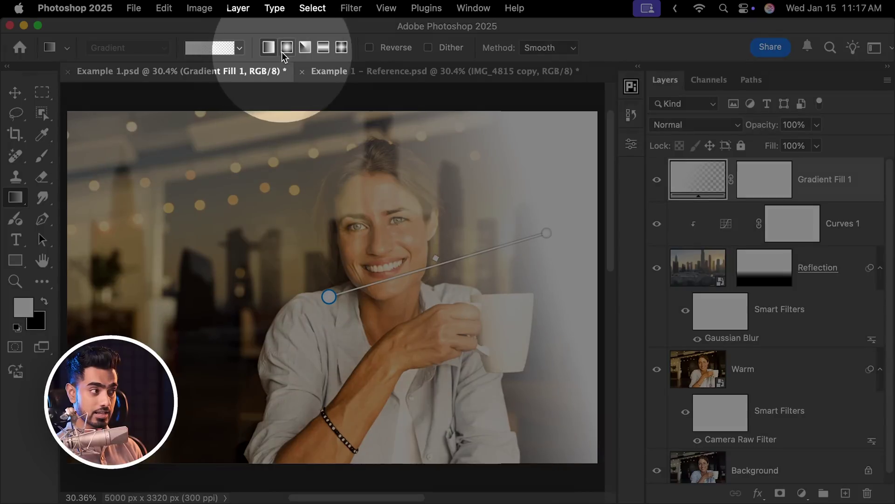
pyautogui.click(287, 47)
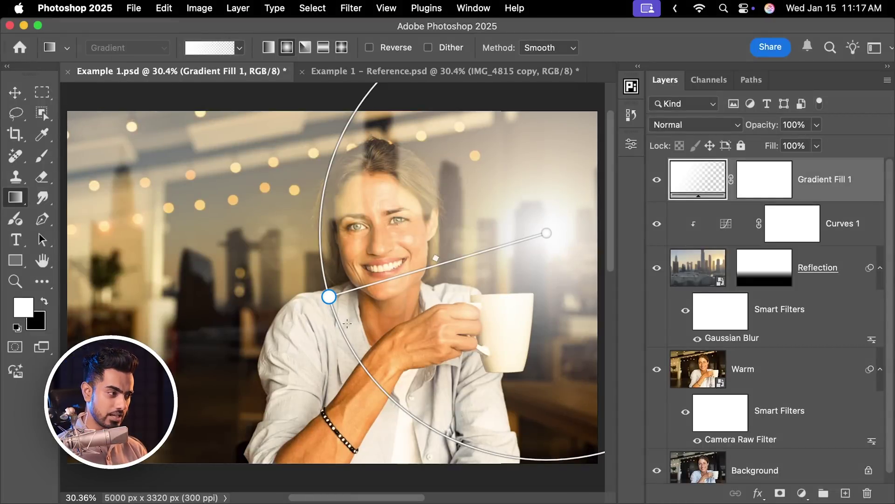
pyautogui.moveTo(328, 299); pyautogui.dragTo(348, 346)
# - Set the glow's centre colour stop to pale yellow ffe8ab
pyautogui.doubleClick(546, 233)
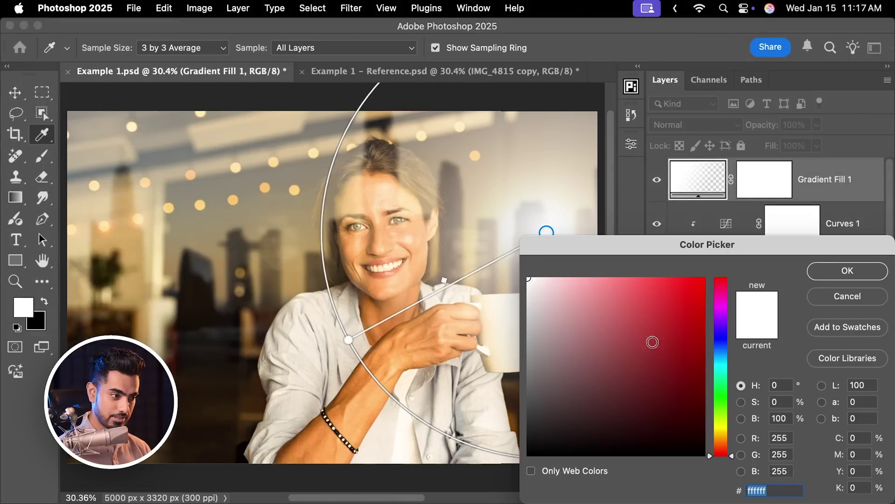
pyautogui.moveTo(722, 415); pyautogui.dragTo(721, 433)
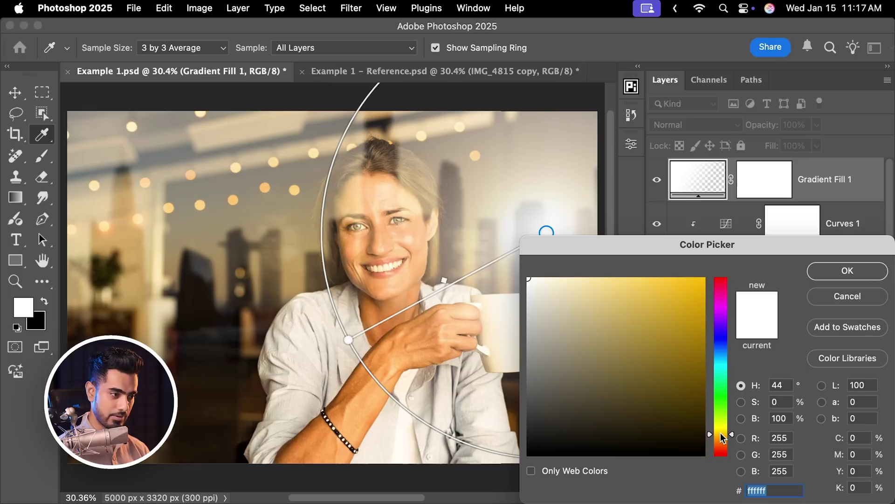
pyautogui.moveTo(630, 369); pyautogui.dragTo(585, 268)
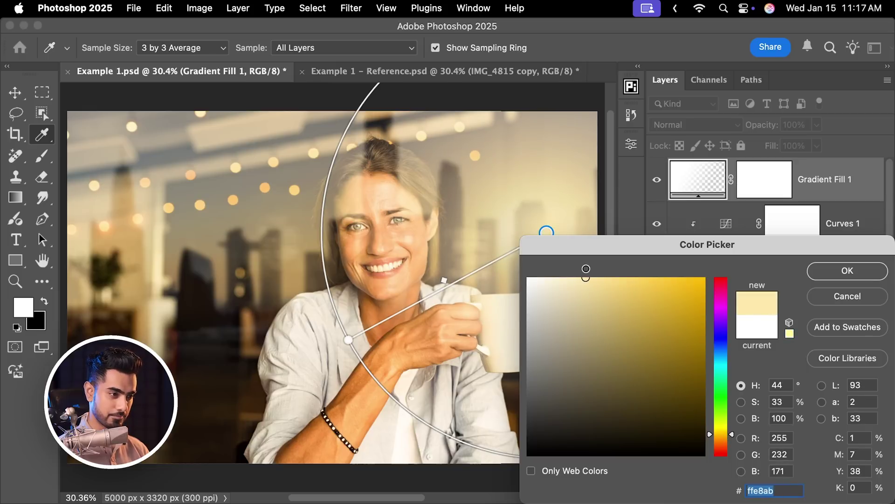
pyautogui.click(817, 276)
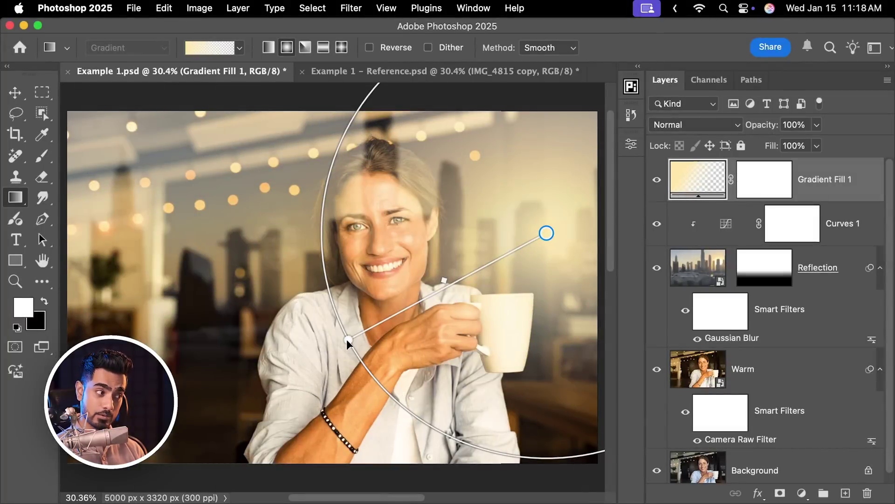
# - Set the glow's outer colour stop to orange-red ff4f19
pyautogui.doubleClick(348, 339)
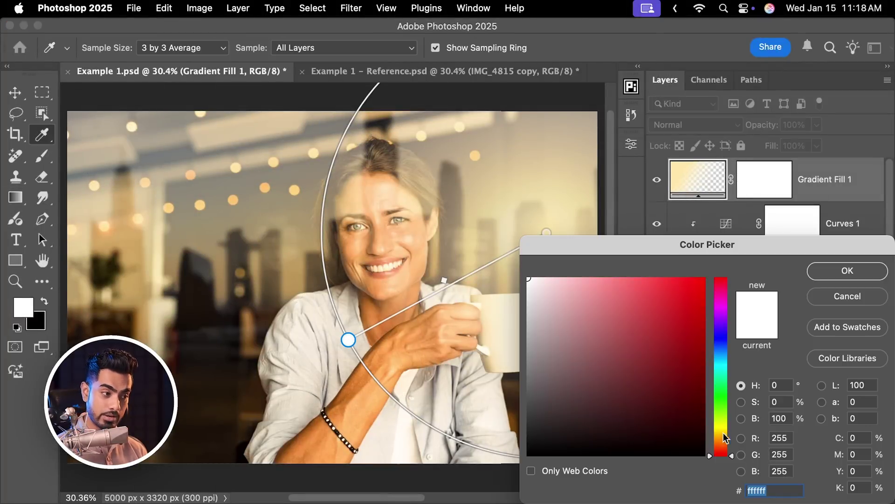
pyautogui.click(729, 449)
pyautogui.moveTo(693, 279); pyautogui.dragTo(693, 262)
pyautogui.click(828, 274)
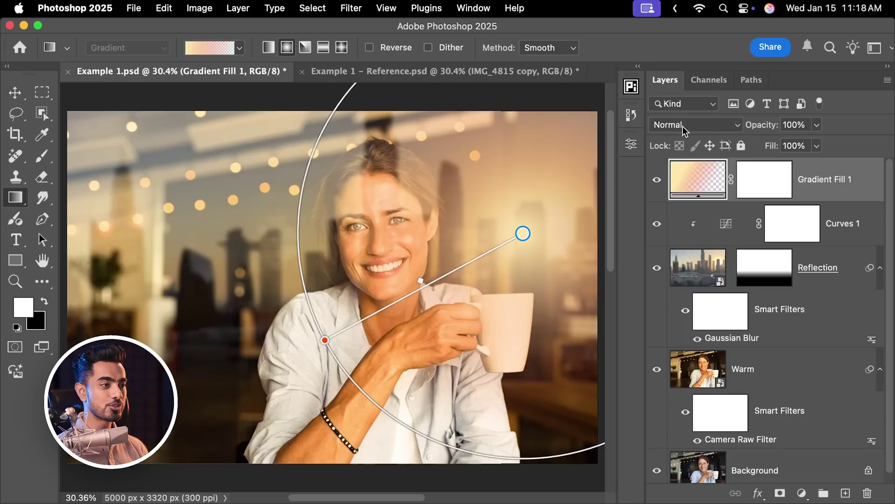
# - Blend Gradient Fill 1 in Screen mode and nudge its centre left and reshape its radius around the sun
pyautogui.click(681, 125)
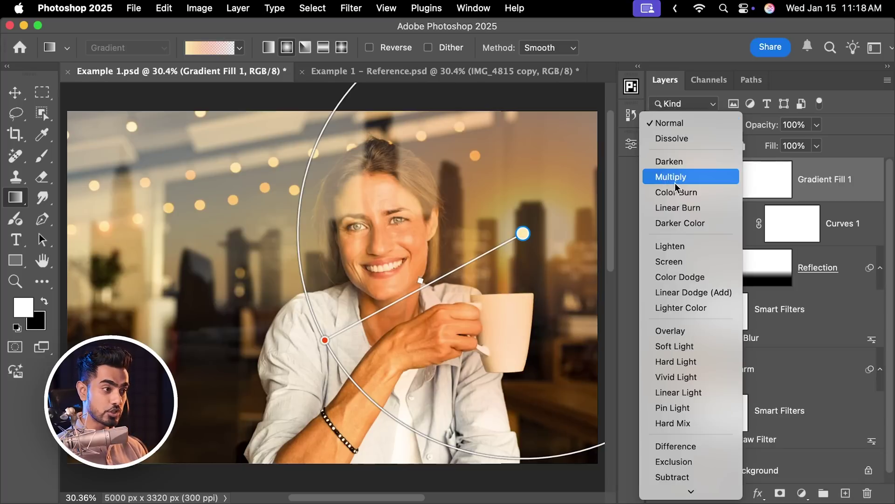
pyautogui.click(668, 262)
pyautogui.moveTo(523, 234)
pyautogui.mouseDown()
pyautogui.moveTo(554, 236)
pyautogui.moveTo(508, 236)
pyautogui.moveTo(552, 232)
pyautogui.moveTo(513, 229)
pyautogui.mouseUp()
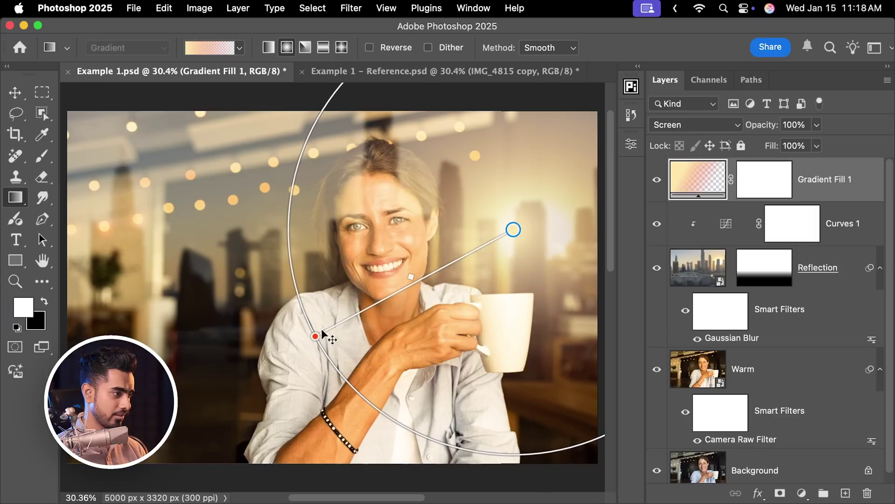
pyautogui.moveTo(322, 333); pyautogui.dragTo(336, 305)
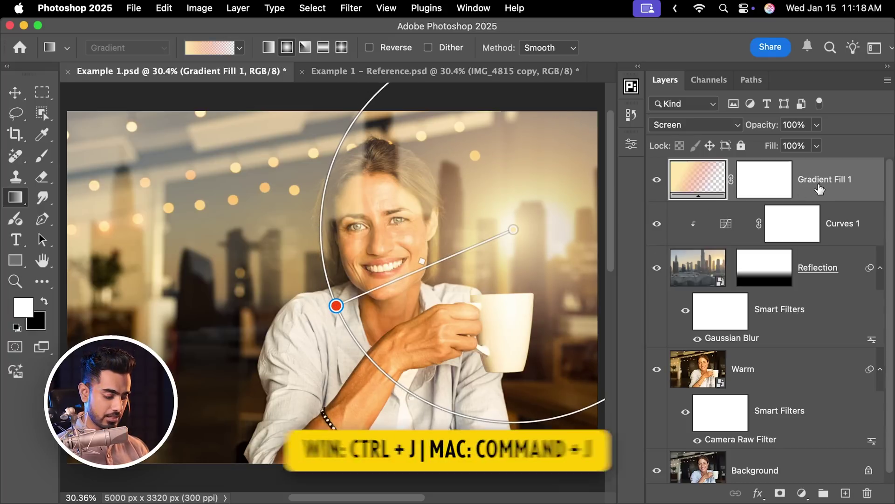
# - Duplicate the glow, blend the copy in Color Dodge, and tighten it toward the sun
pyautogui.press('super+j')
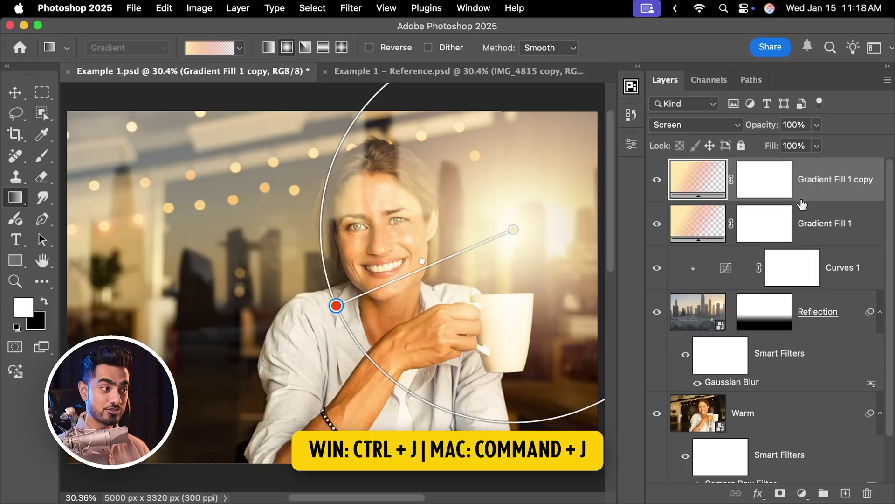
pyautogui.click(712, 129)
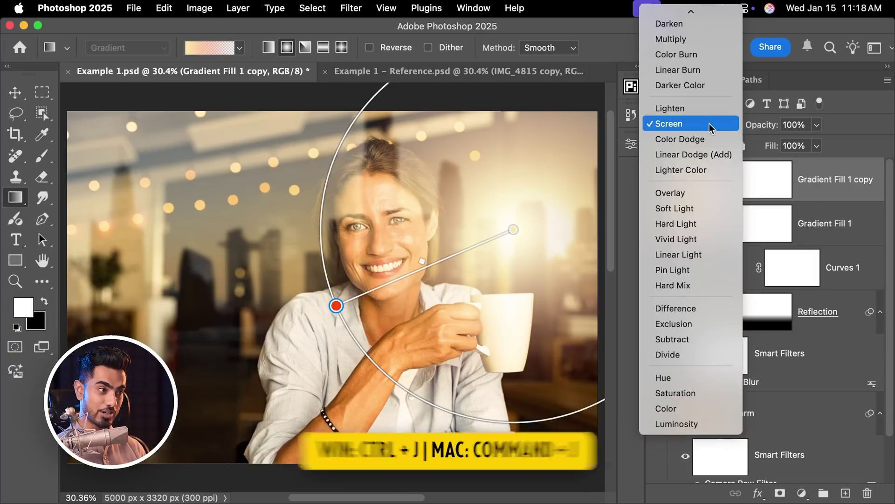
pyautogui.click(695, 140)
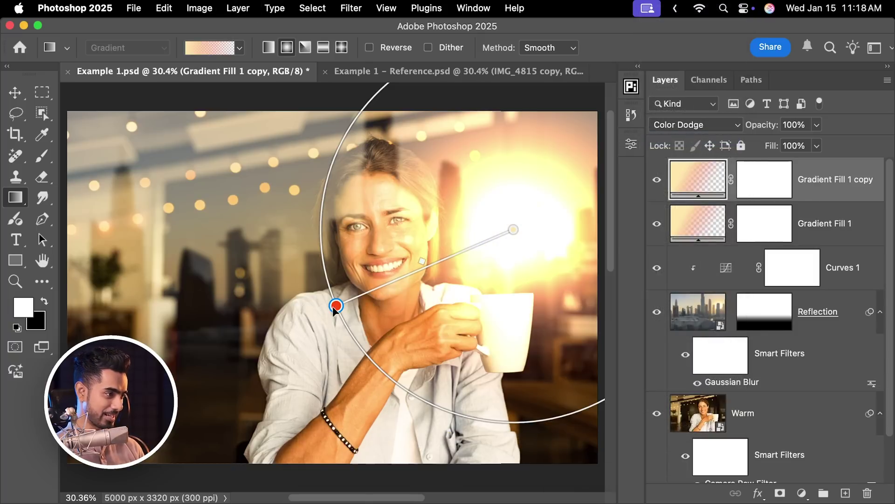
pyautogui.moveTo(334, 308); pyautogui.dragTo(382, 301)
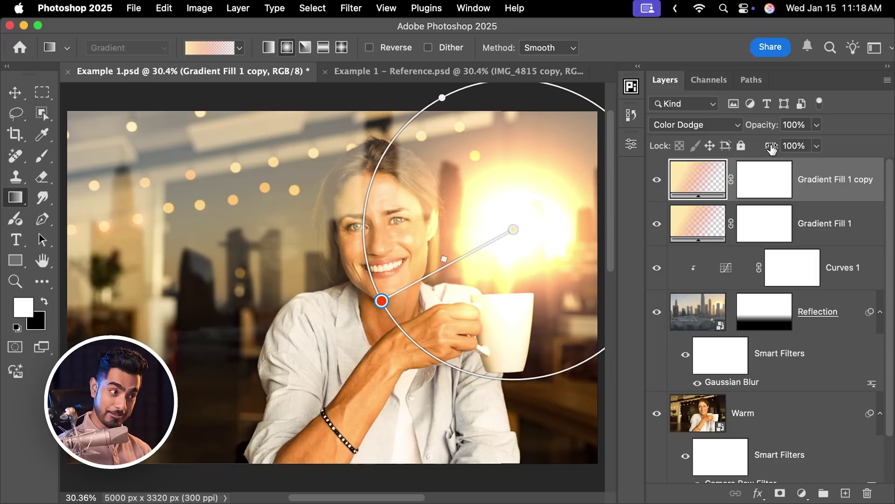
# - Lower the hotspot copy's fill to 10%, shift it slightly left, and reselect Gradient Fill 1
pyautogui.moveTo(772, 148)
pyautogui.mouseDown()
pyautogui.moveTo(753, 148)
pyautogui.moveTo(766, 149)
pyautogui.mouseUp()
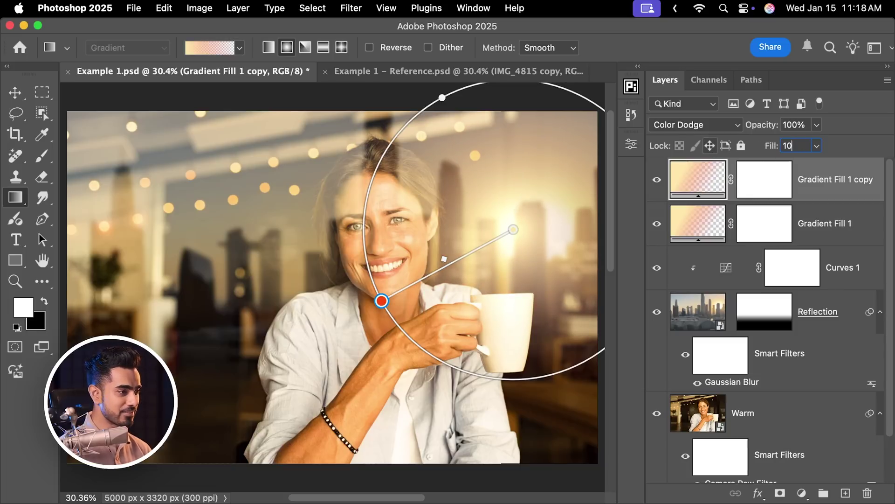
pyautogui.moveTo(515, 239)
pyautogui.mouseDown()
pyautogui.moveTo(502, 244)
pyautogui.moveTo(562, 232)
pyautogui.moveTo(508, 234)
pyautogui.mouseUp()
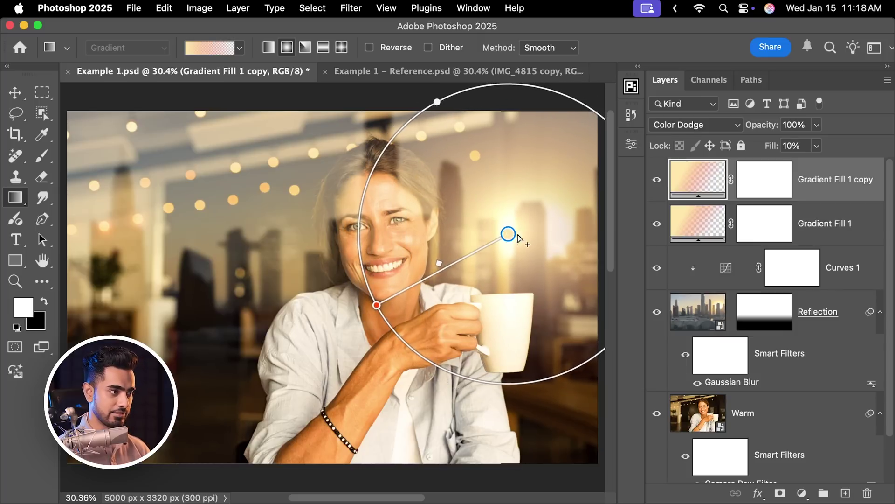
pyautogui.click(709, 229)
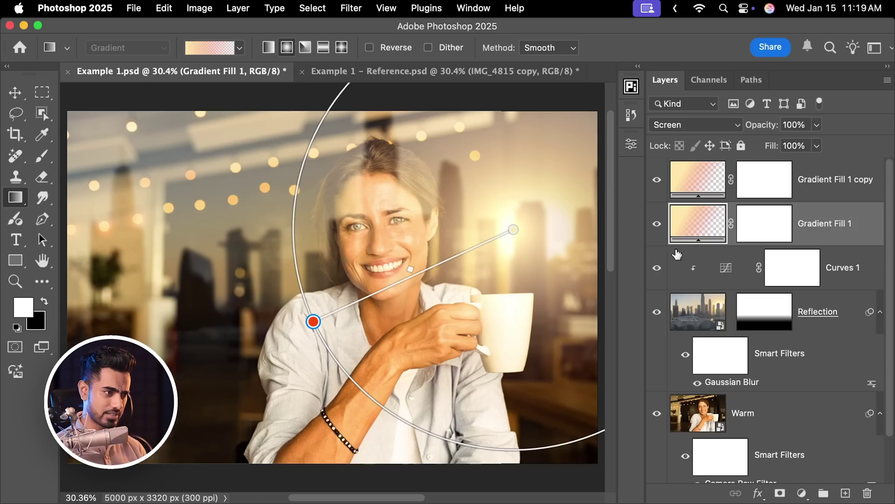
# - View the Warm layer on its own, restore the other layers, and select Warm
pyautogui.click(680, 261)
pyautogui.scroll(-2, 888, 307)
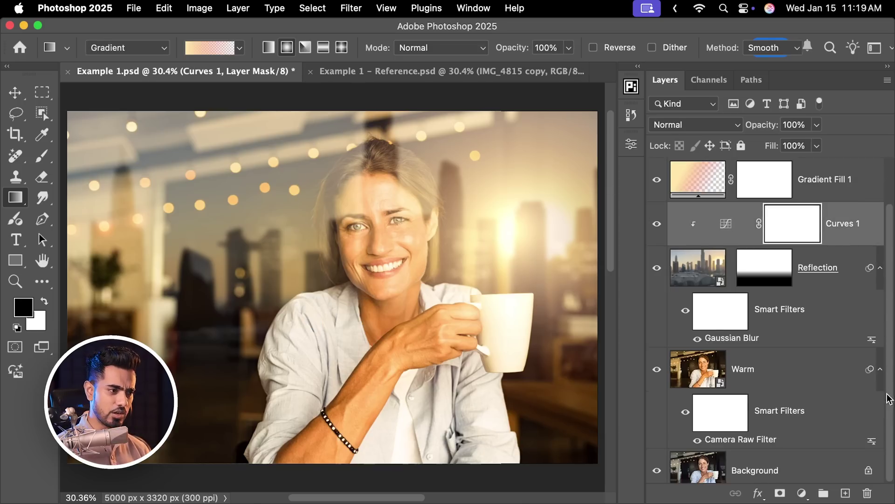
pyautogui.keyDown('alt'); pyautogui.click(656, 370); pyautogui.keyUp('alt')
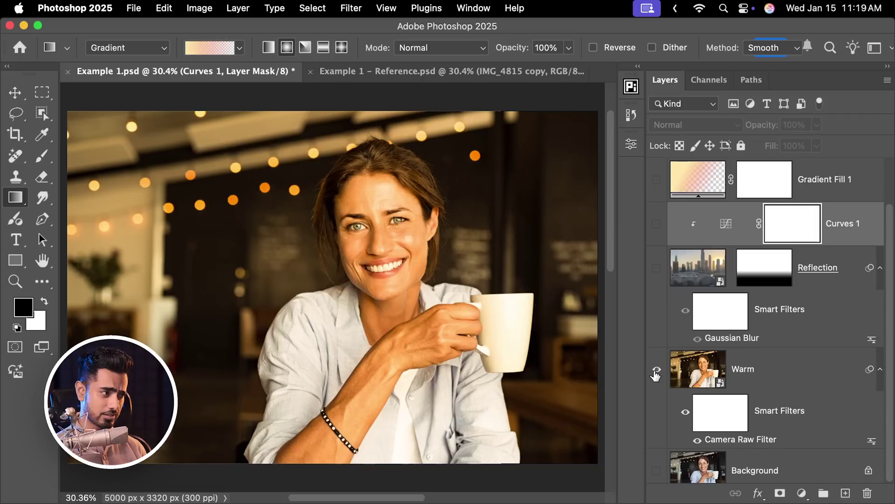
pyautogui.keyDown('alt'); pyautogui.click(657, 371); pyautogui.keyUp('alt')
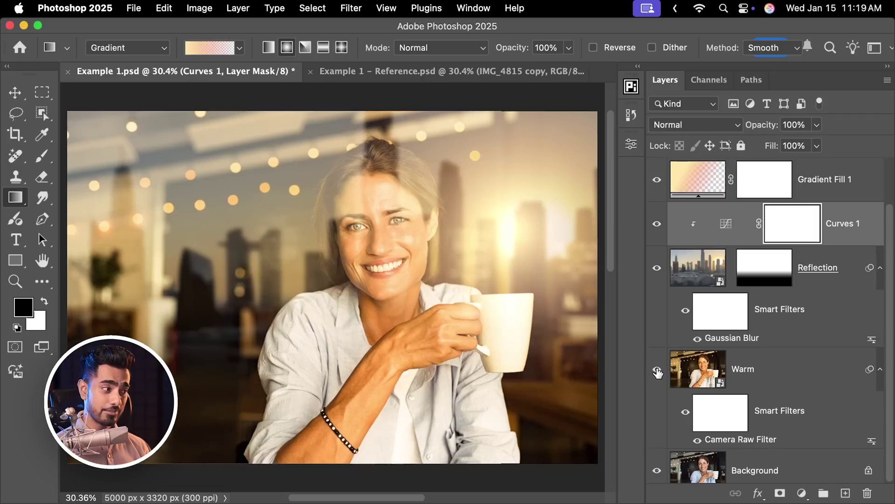
pyautogui.click(776, 371)
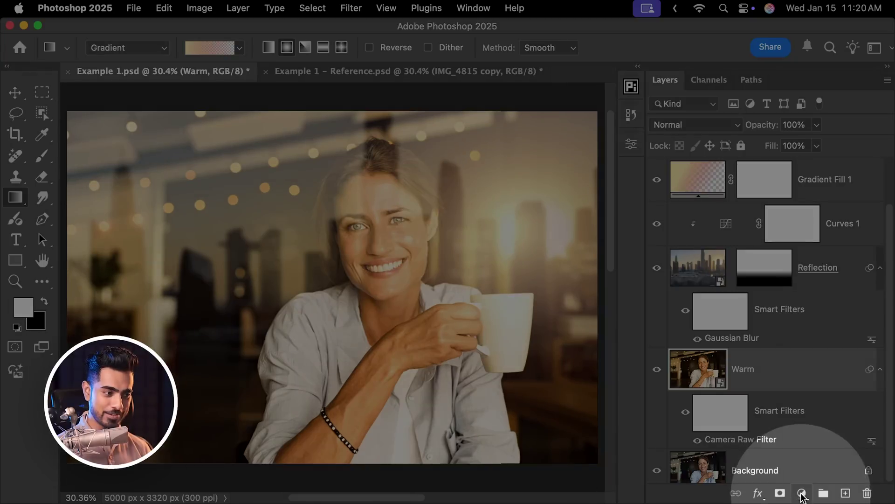
# - Add a peach #ffd8b1 Solid Color fill layer above Warm, blended in Multiply
pyautogui.click(802, 492)
pyautogui.click(830, 204)
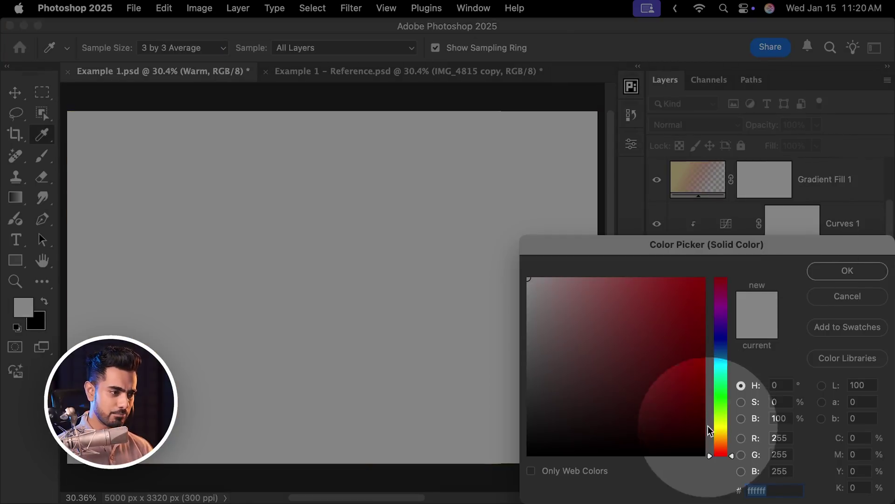
pyautogui.click(722, 441)
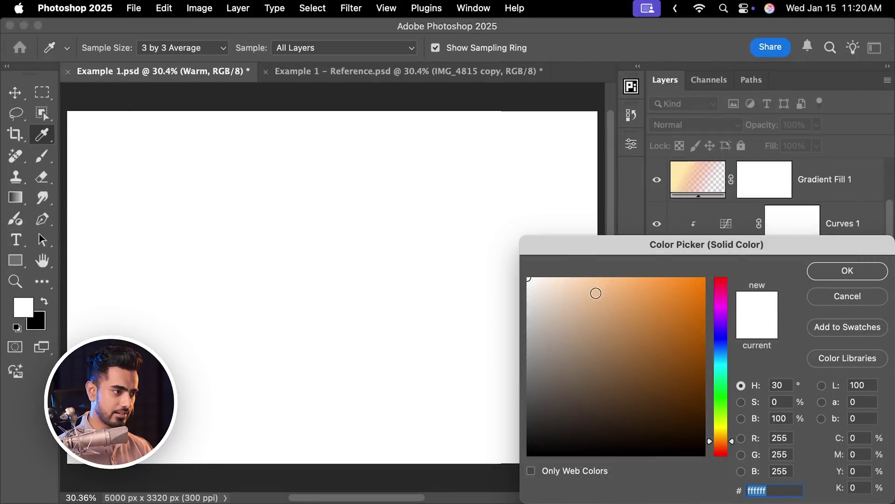
pyautogui.moveTo(594, 292); pyautogui.dragTo(586, 264)
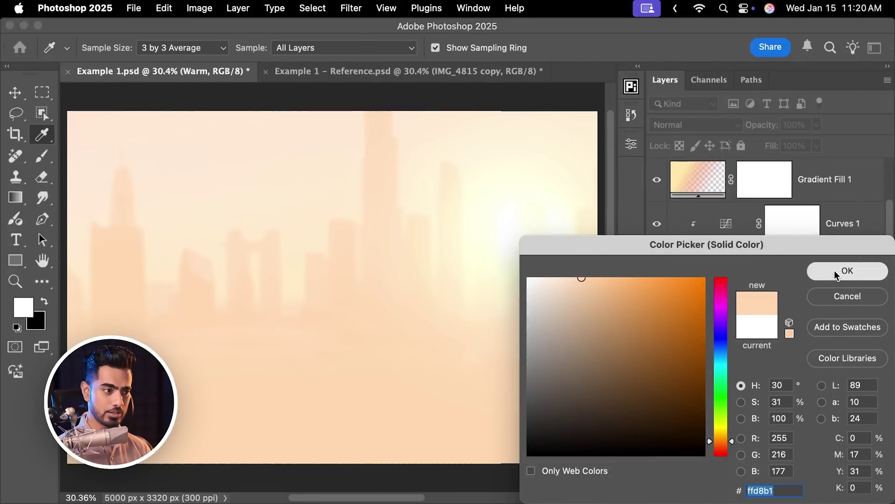
pyautogui.click(834, 273)
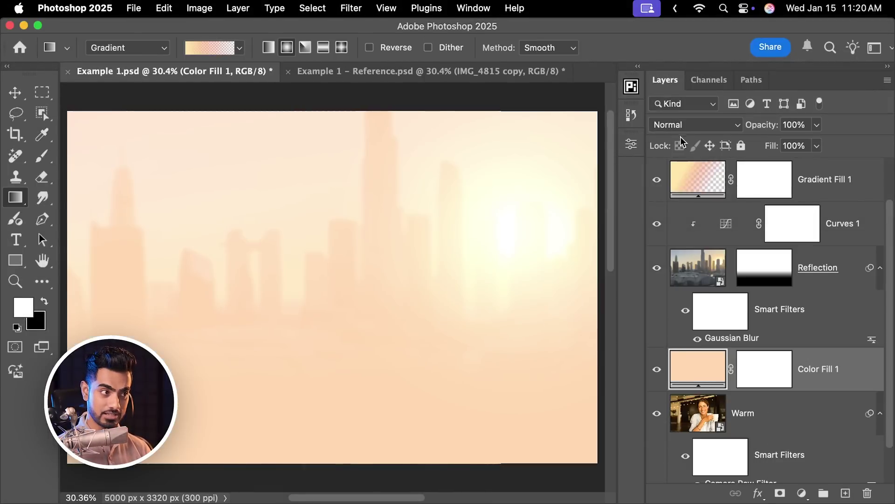
pyautogui.click(690, 125)
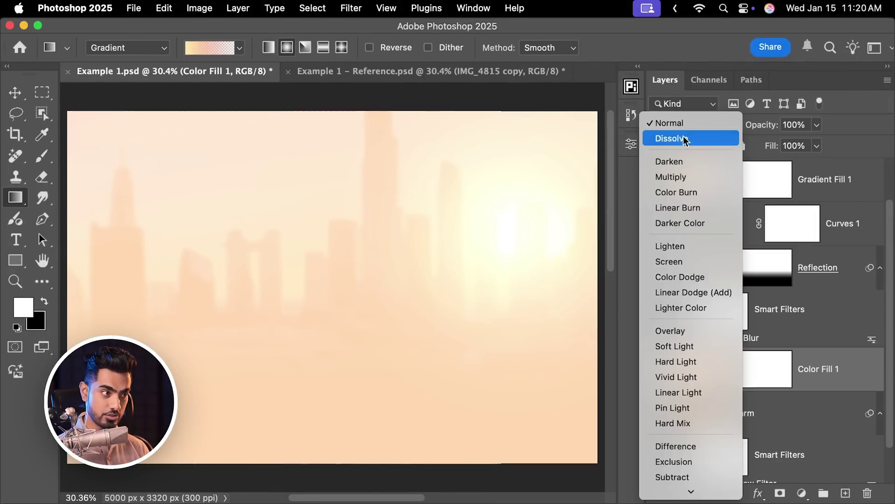
pyautogui.click(676, 174)
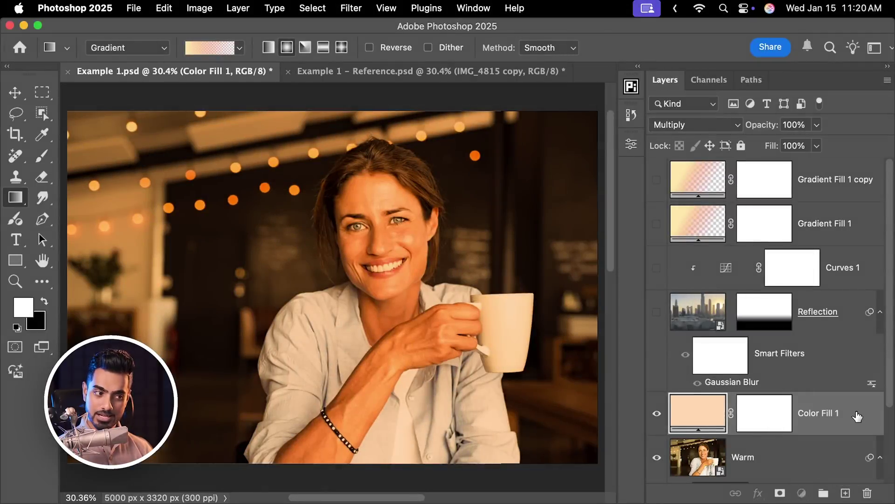
# - Give Color Fill 1 a split Underlying Layer Blend If range of 130/218 so only bright tones get the tint
pyautogui.doubleClick(849, 420)
pyautogui.moveTo(441, 138); pyautogui.dragTo(618, 107)
pyautogui.scroll(5, 370, 242)
pyautogui.hscroll(3, 375, 241)
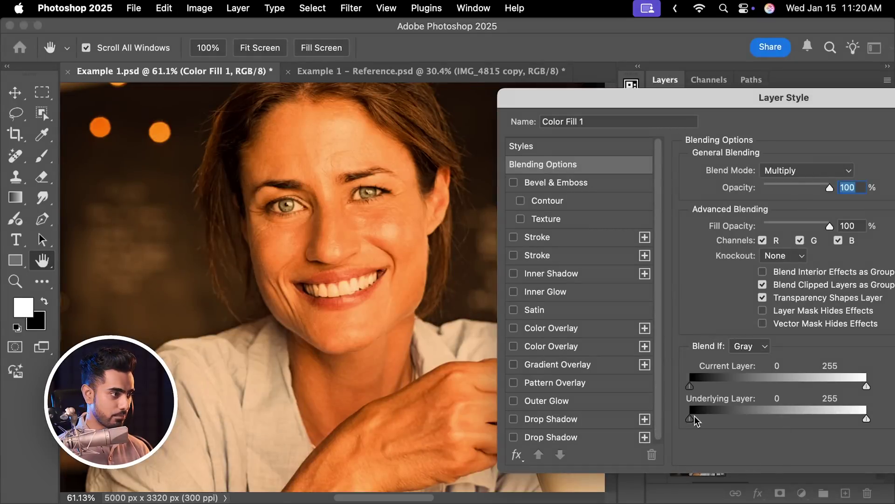
pyautogui.moveTo(694, 418); pyautogui.dragTo(827, 415)
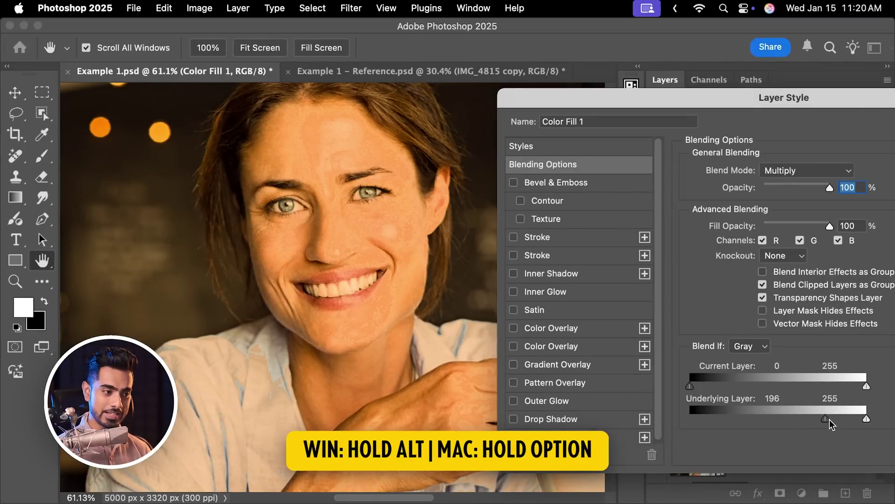
pyautogui.moveTo(832, 419); pyautogui.dragTo(780, 418)
pyautogui.moveTo(734, 106); pyautogui.dragTo(548, 108)
pyautogui.click(853, 143)
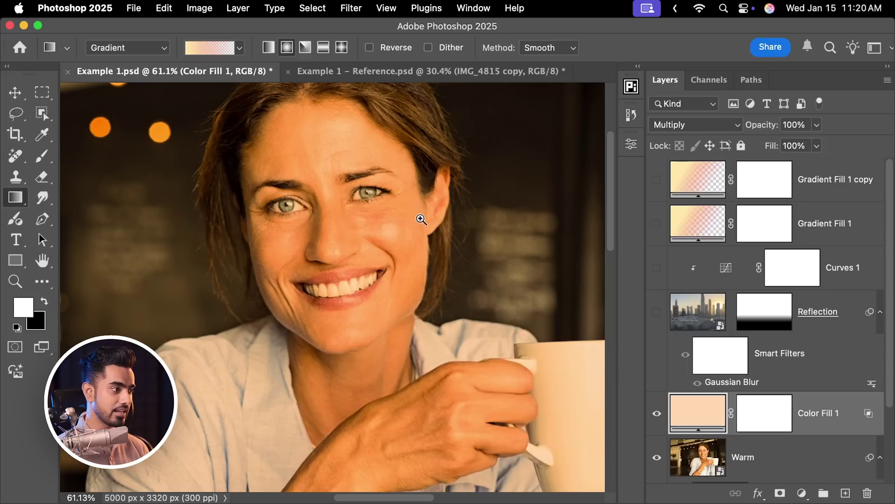
# - Invert Color Fill 1's mask to black and switch to a brush painting white
pyautogui.scroll(-2, 421, 219)
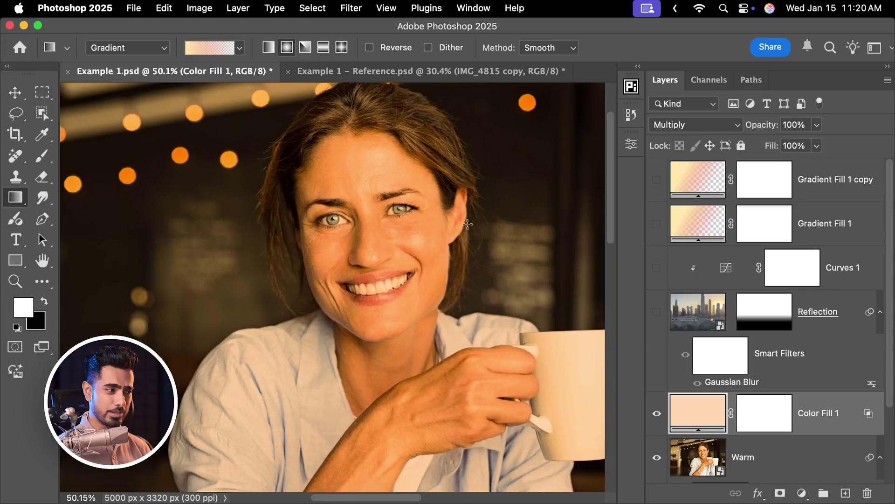
pyautogui.click(759, 425)
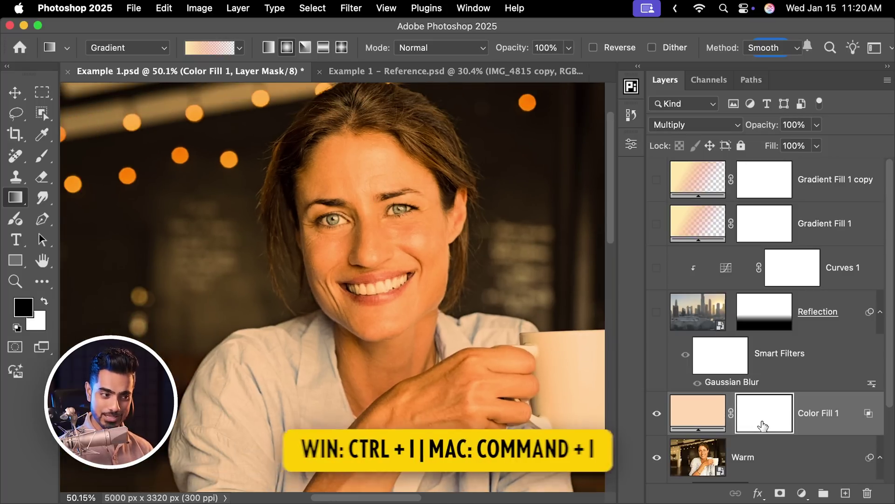
pyautogui.press('cmd+i')
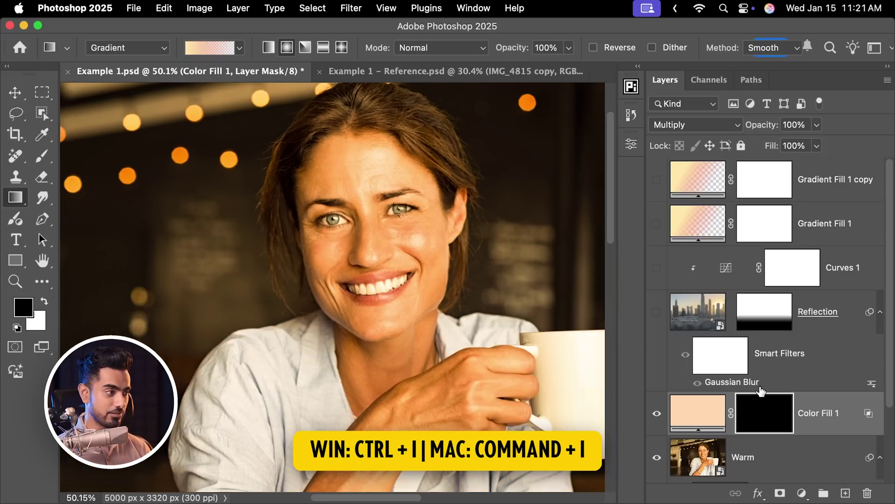
pyautogui.click(42, 156)
pyautogui.press('x')
# - Paint white over the cheek and arm with a 300 px brush, with the fill at 68% opacity
pyautogui.moveTo(379, 200); pyautogui.dragTo(396, 200)
pyautogui.click(385, 168)
pyautogui.moveTo(403, 244)
pyautogui.mouseDown()
pyautogui.moveTo(364, 257)
pyautogui.moveTo(335, 251)
pyautogui.moveTo(387, 323)
pyautogui.moveTo(434, 261)
pyautogui.mouseUp()
pyautogui.press(']')
pyautogui.press(']')
pyautogui.scroll(-4, 466, 275)
pyautogui.moveTo(495, 276); pyautogui.dragTo(328, 415)
pyautogui.scroll(-5, 355, 396)
pyautogui.scroll(8, 368, 368)
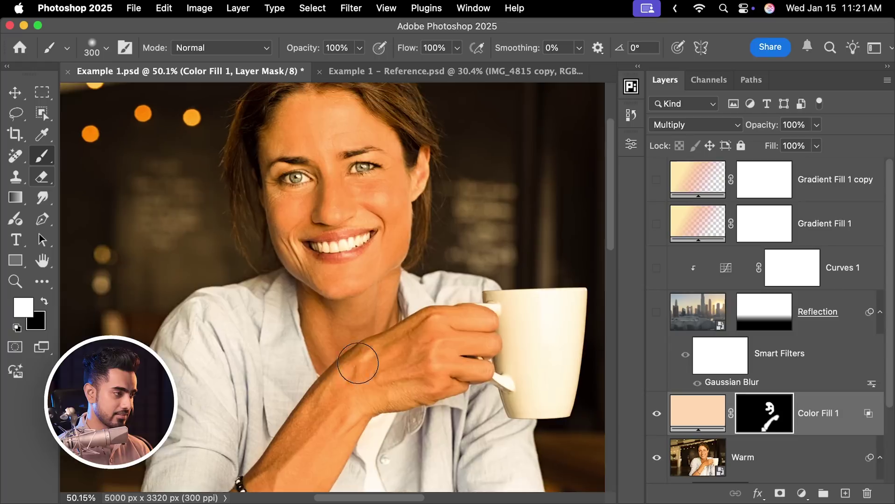
pyautogui.press('super+2')
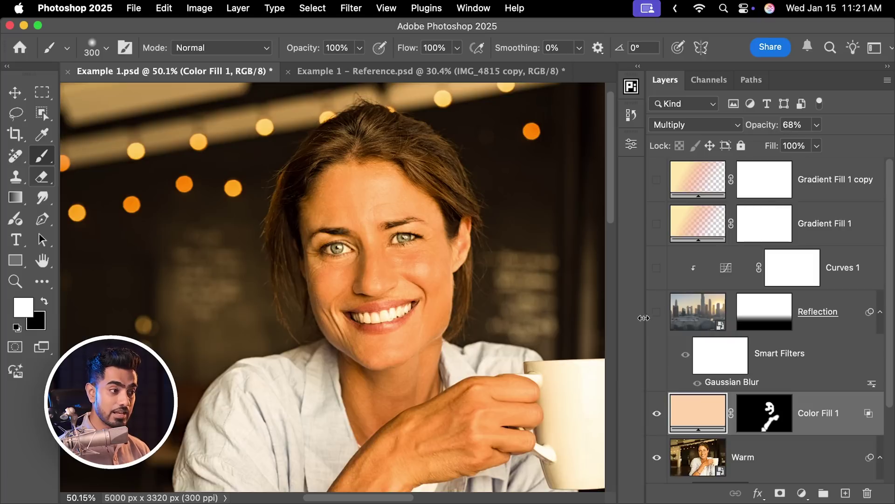
# - Show the reflection and glare layers again, compare the peach fill on and off, and set it to 50% opacity
pyautogui.click(656, 222)
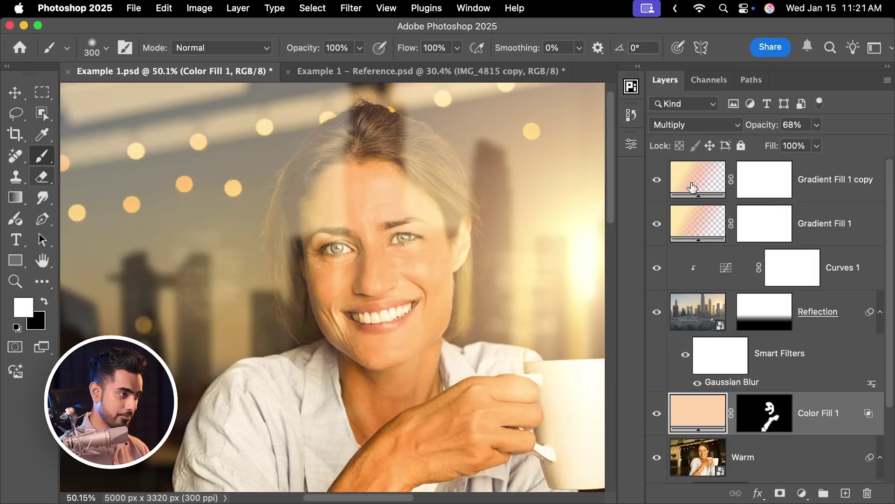
pyautogui.press('super+0')
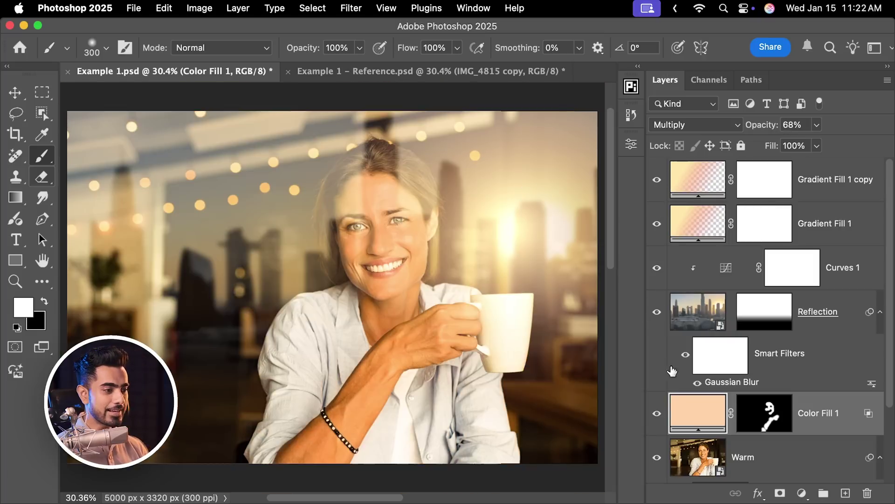
pyautogui.click(657, 414)
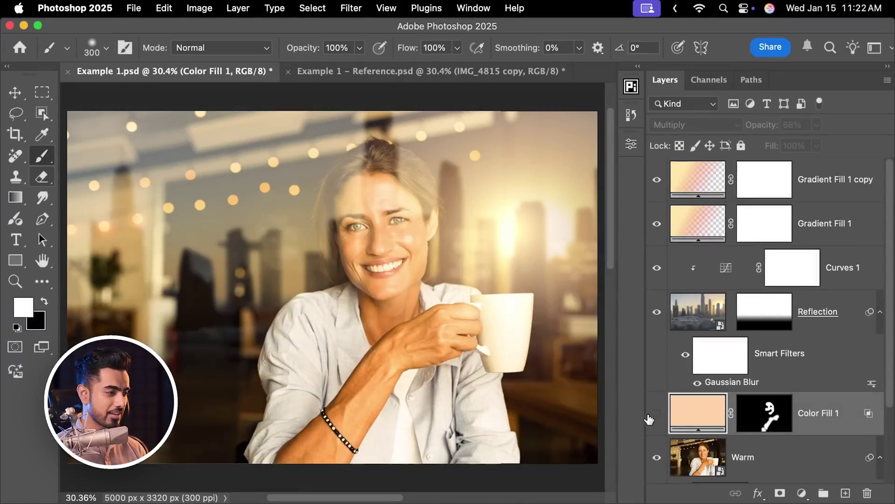
pyautogui.click(656, 414)
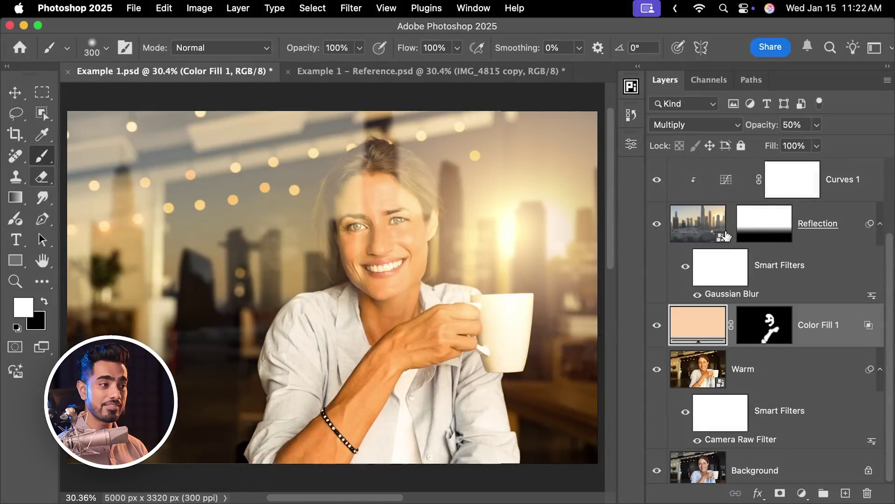
pyautogui.click(724, 235)
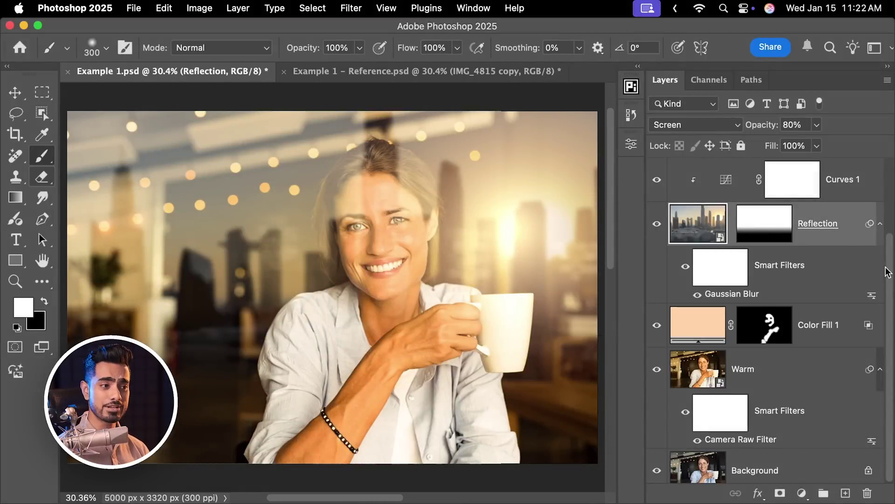
pyautogui.moveTo(890, 289); pyautogui.dragTo(892, 198)
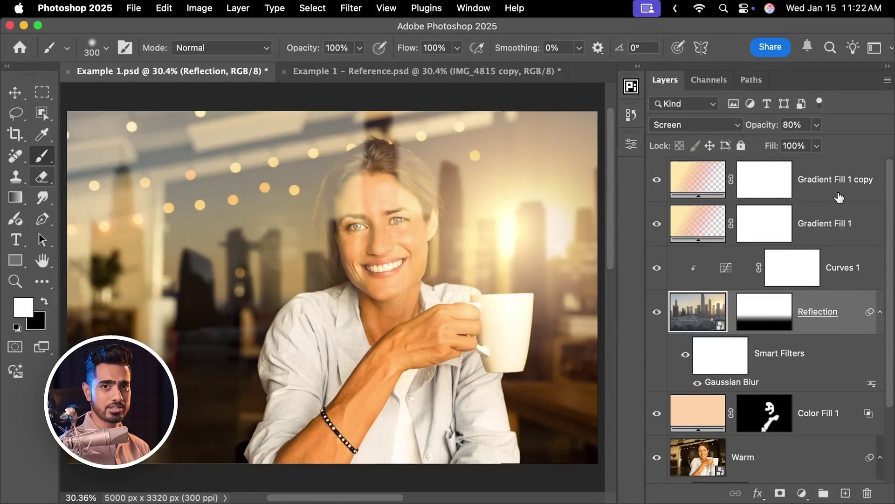